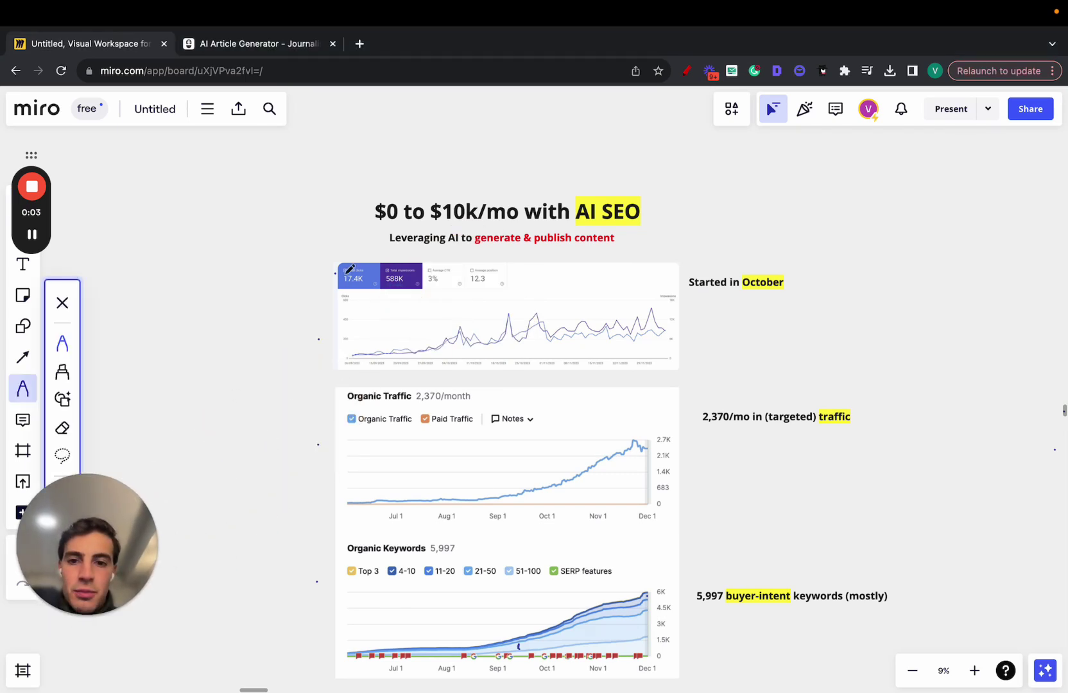
Underline the '$0 to $10k/mo' headline and sketch a box with an arrow above 'Started in October'.
left_click_drag(372, 228, 490, 228)
scroll(491, 224, "up", 5)
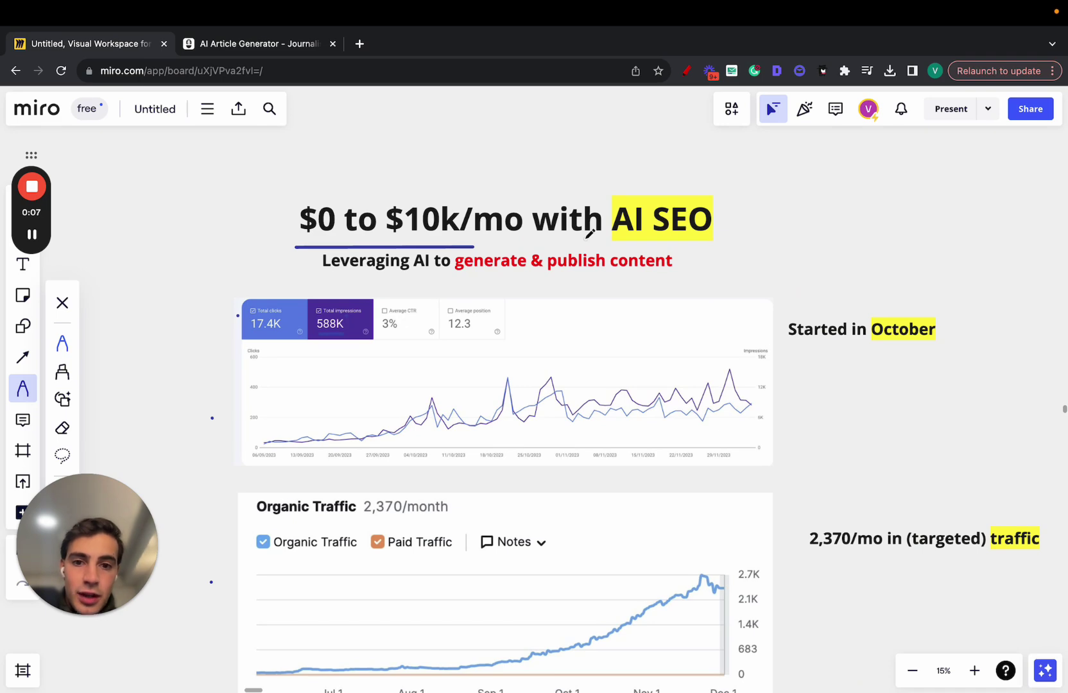
scroll(590, 234, "down", 6)
scroll(601, 414, "up", 4)
mouse_move(791, 168)
left_mouse_down()
mouse_move(791, 257)
mouse_move(887, 149)
mouse_move(798, 146)
mouse_move(794, 159)
left_mouse_up()
scroll(797, 154, "up", 2)
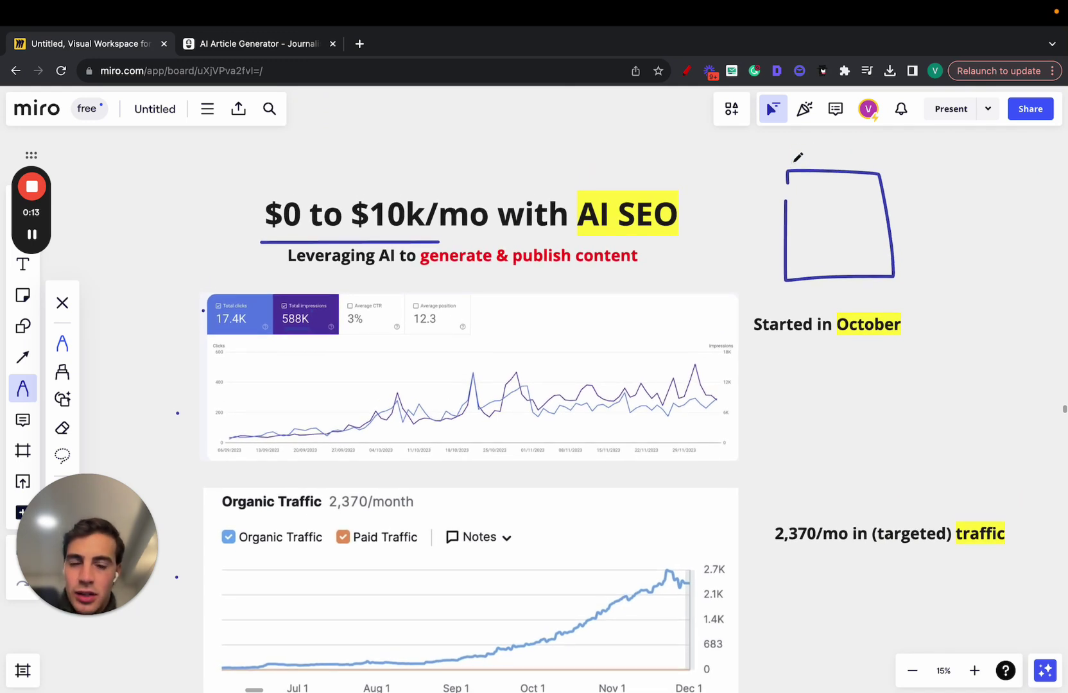
mouse_move(728, 204)
left_mouse_down()
mouse_move(948, 207)
mouse_move(937, 207)
left_mouse_up()
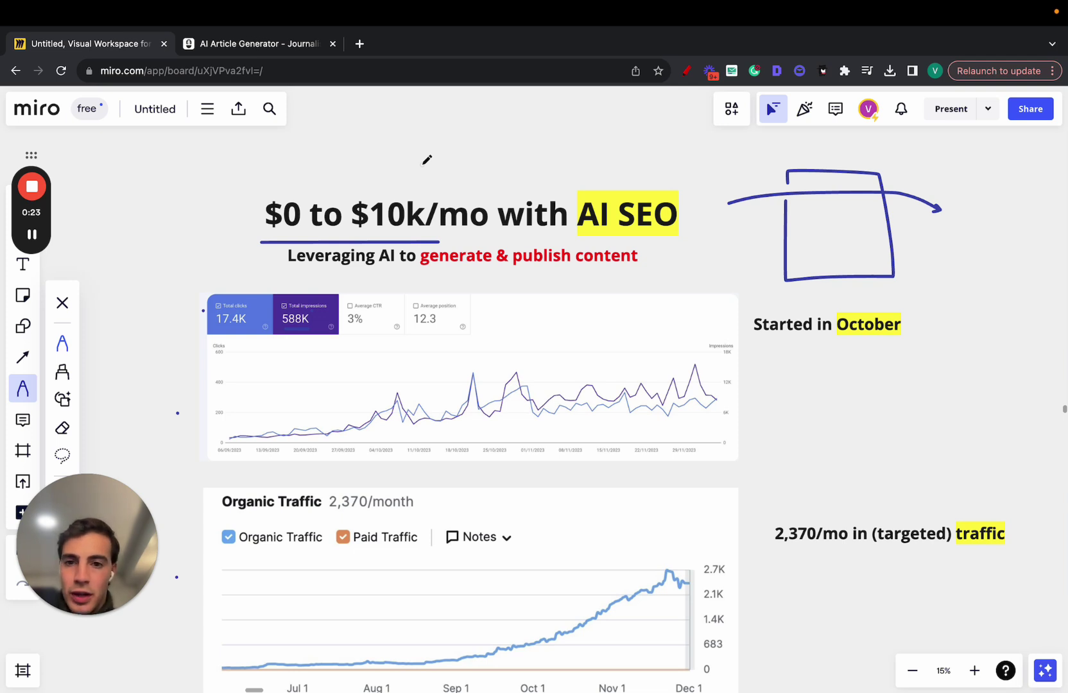
Loop a pen curve around '$0' in the headline and underline 'generate' in the subtitle.
mouse_move(416, 180)
left_mouse_down()
mouse_move(254, 215)
mouse_move(292, 242)
left_mouse_up()
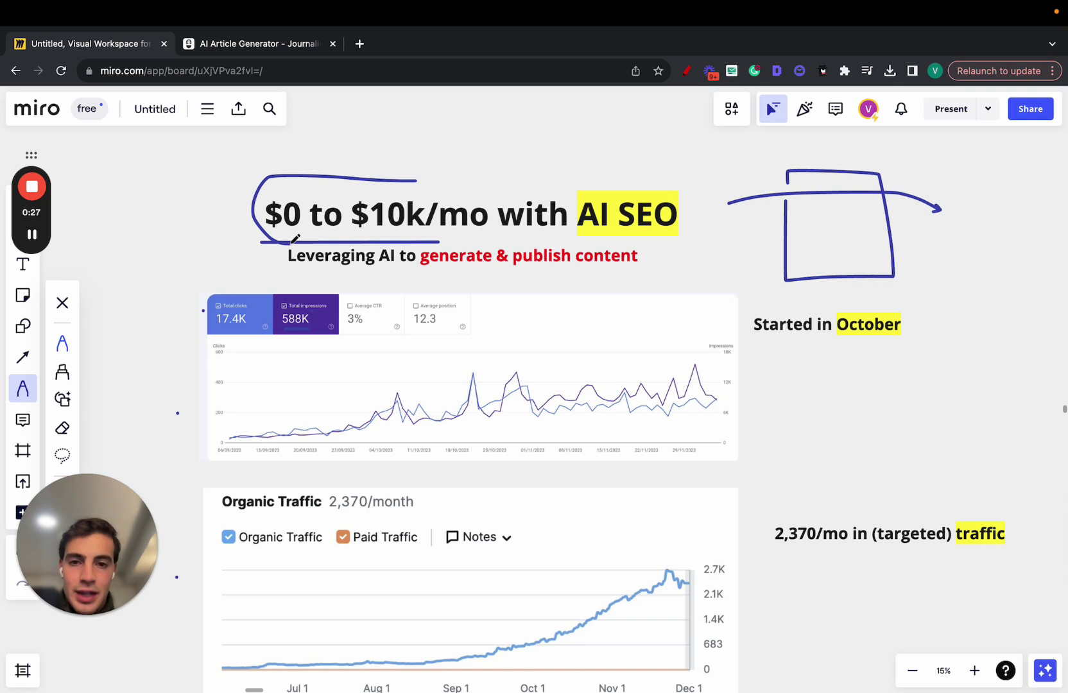
scroll(294, 239, "down", 1)
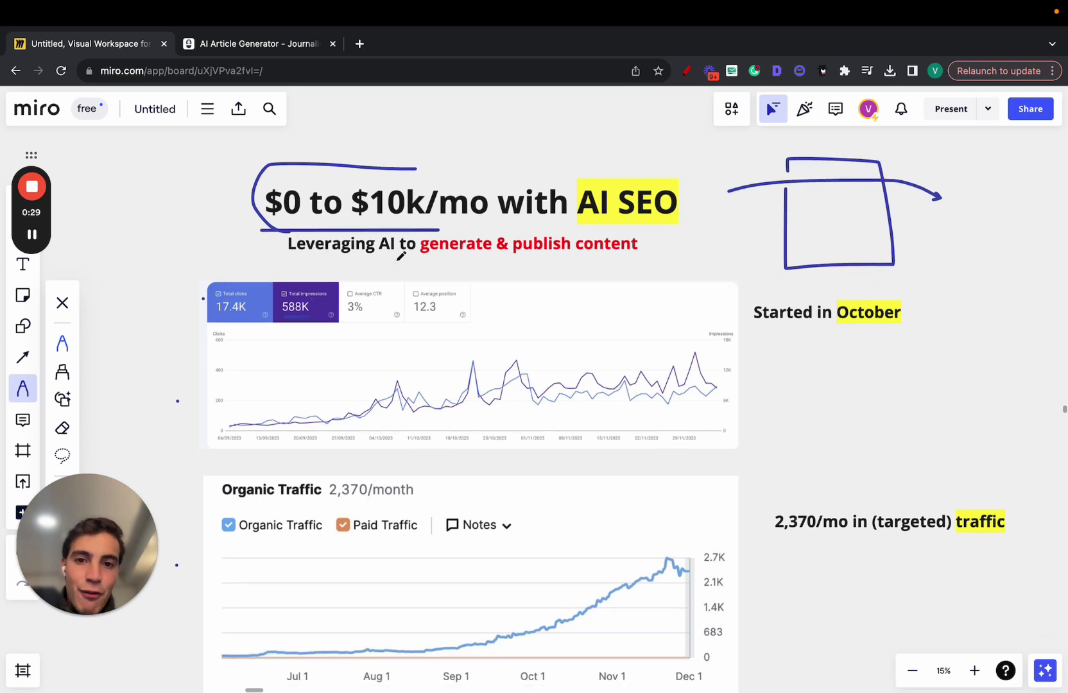
left_click_drag(426, 257, 476, 257)
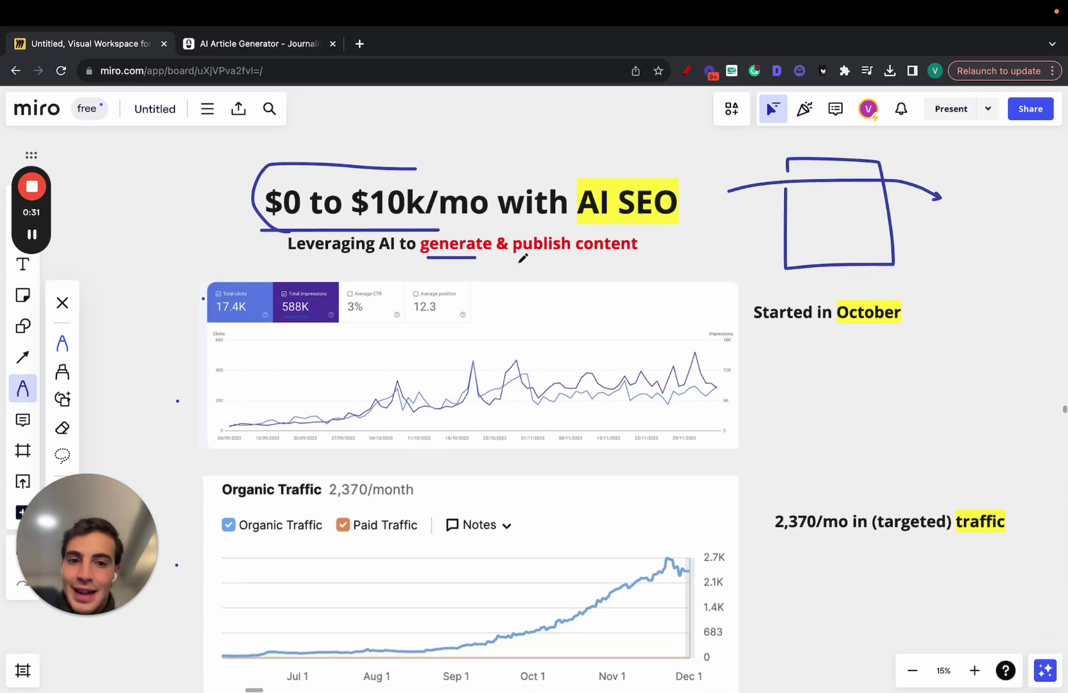
scroll(523, 258, "down", 10)
scroll(523, 258, "down", 2)
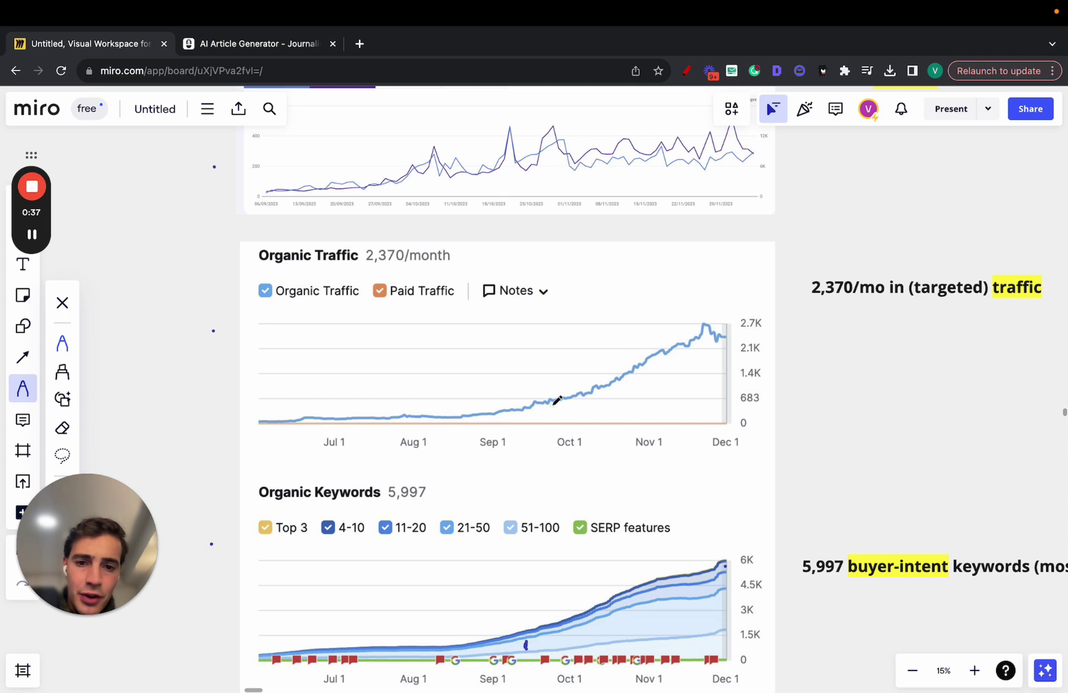
Trace a rising pen line over the Organic Traffic curve and another above the Organic Keywords chart.
left_click_drag(552, 402, 702, 315)
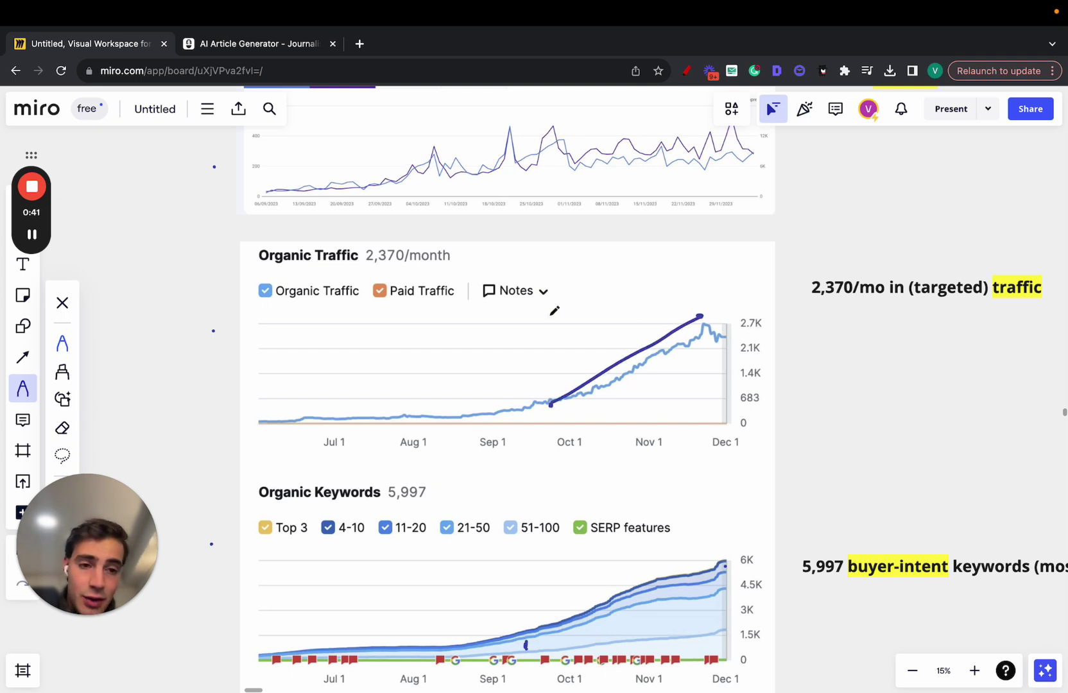
scroll(553, 310, "right", 1)
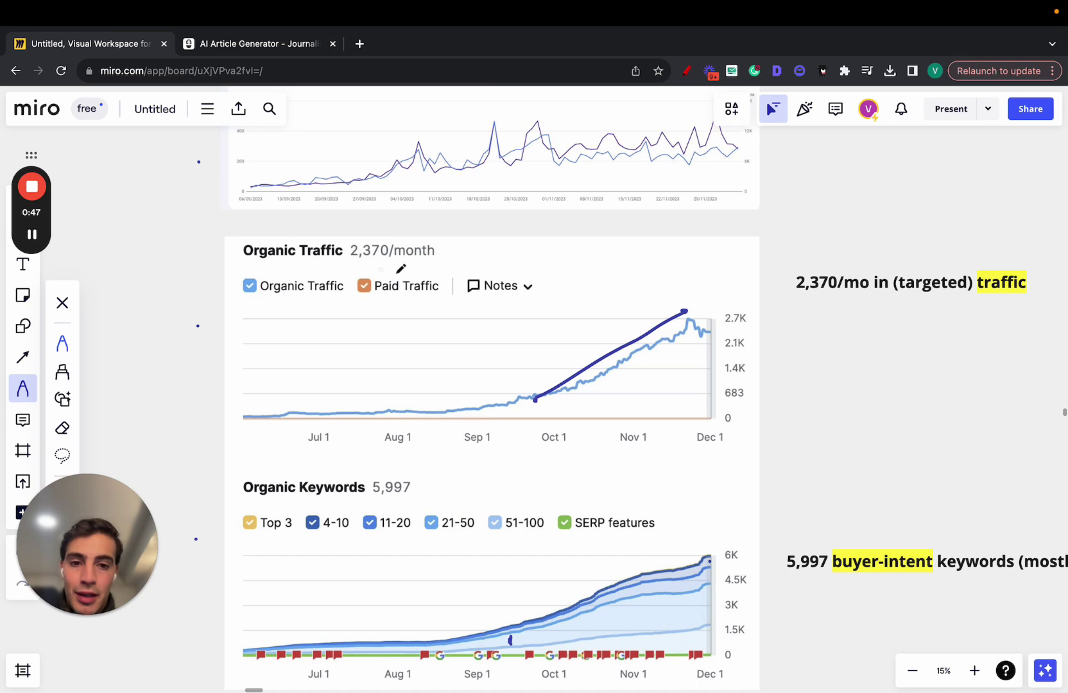
scroll(456, 284, "down", 4)
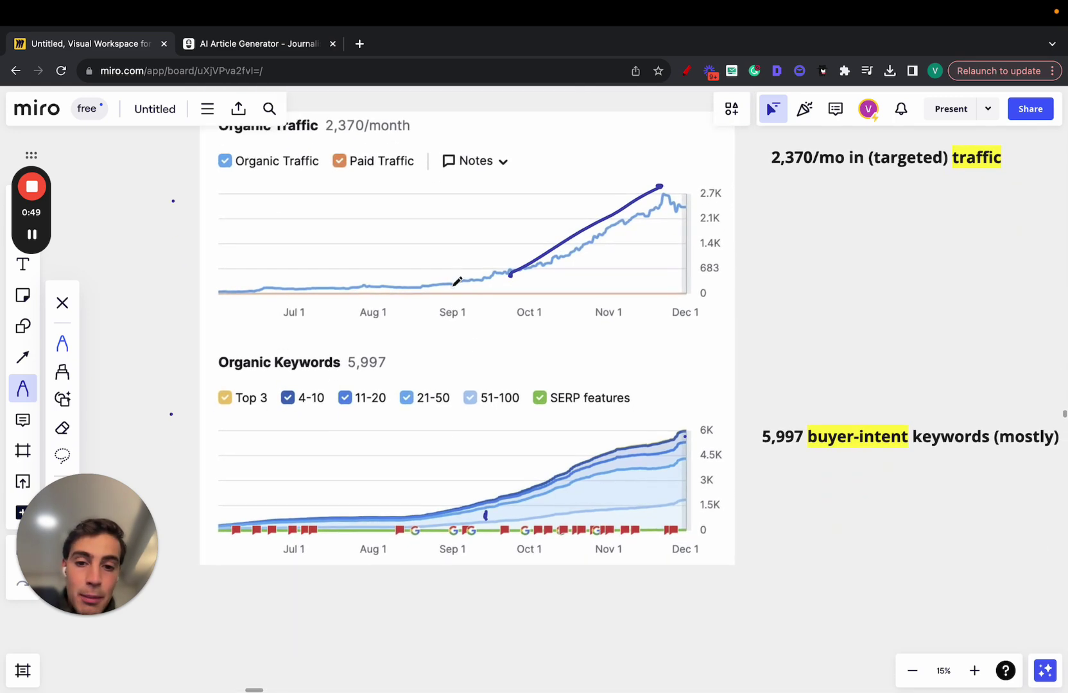
mouse_move(483, 496)
left_mouse_down()
mouse_move(538, 457)
mouse_move(666, 413)
left_mouse_up()
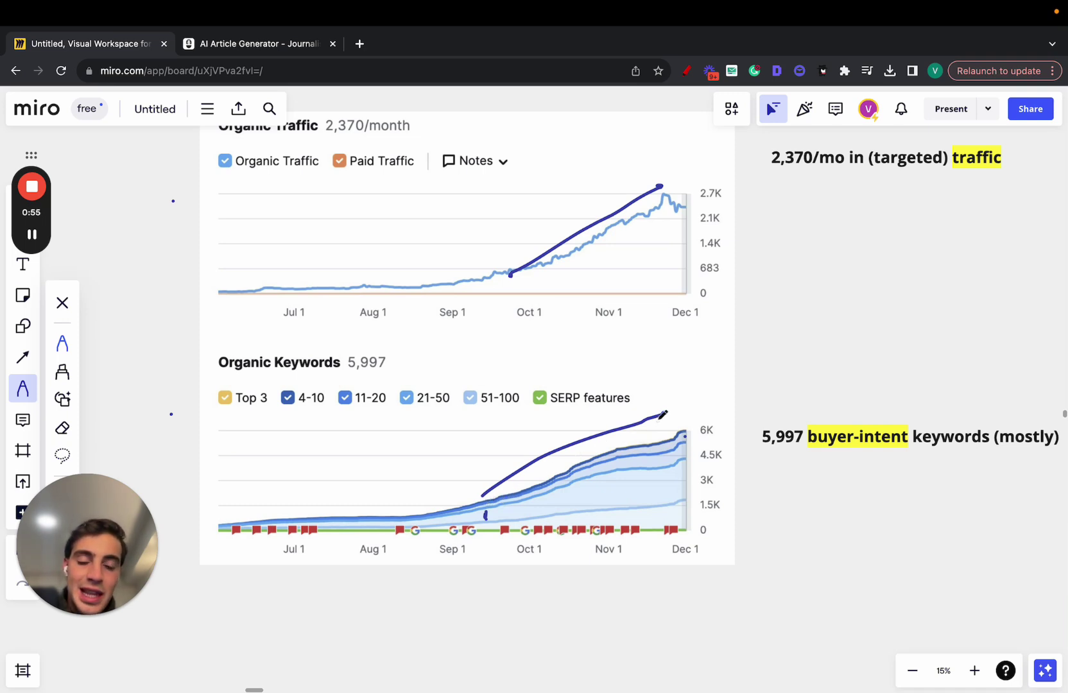
scroll(663, 414, "right", 4)
Underline 'buyer-intent' and sketch a box below it with an arrow pointing into it.
left_click_drag(699, 436, 784, 432)
scroll(786, 429, "right", 2)
scroll(785, 429, "down", 2)
scroll(729, 425, "down", 1)
scroll(729, 425, "right", 1)
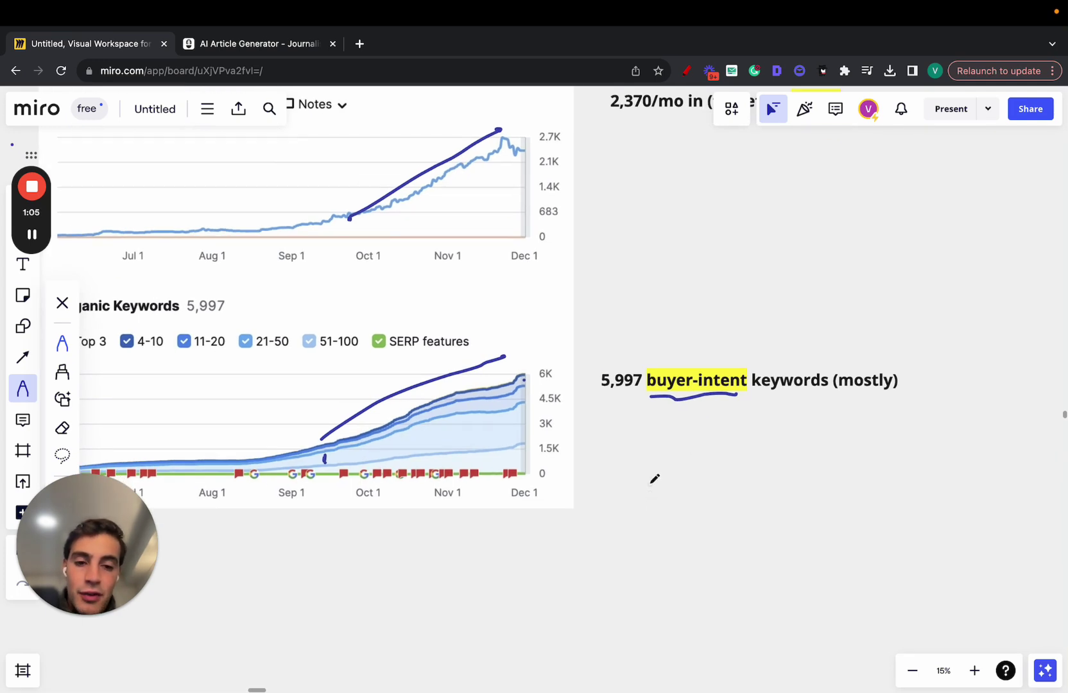
mouse_move(650, 483)
left_mouse_down()
mouse_move(651, 521)
mouse_move(681, 531)
mouse_move(714, 464)
mouse_move(651, 477)
left_mouse_up()
left_click_drag(791, 535, 709, 512)
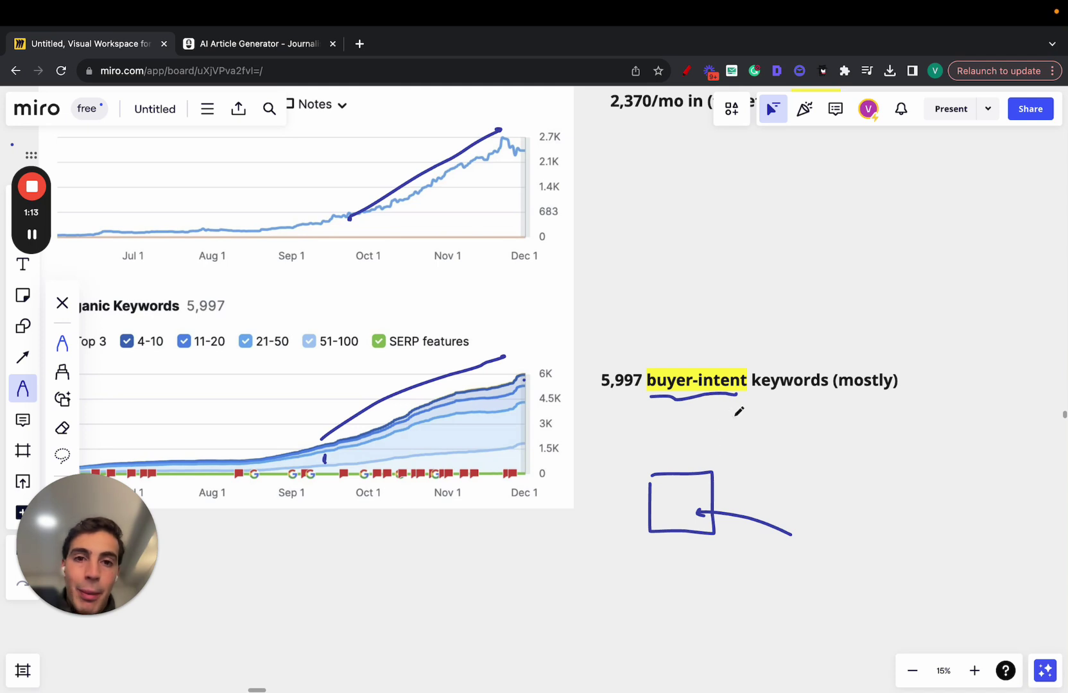
Write H beside the box, circle and cross out a lower H, and bracket H and W.
scroll(738, 411, "down", 2)
scroll(739, 411, "right", 2)
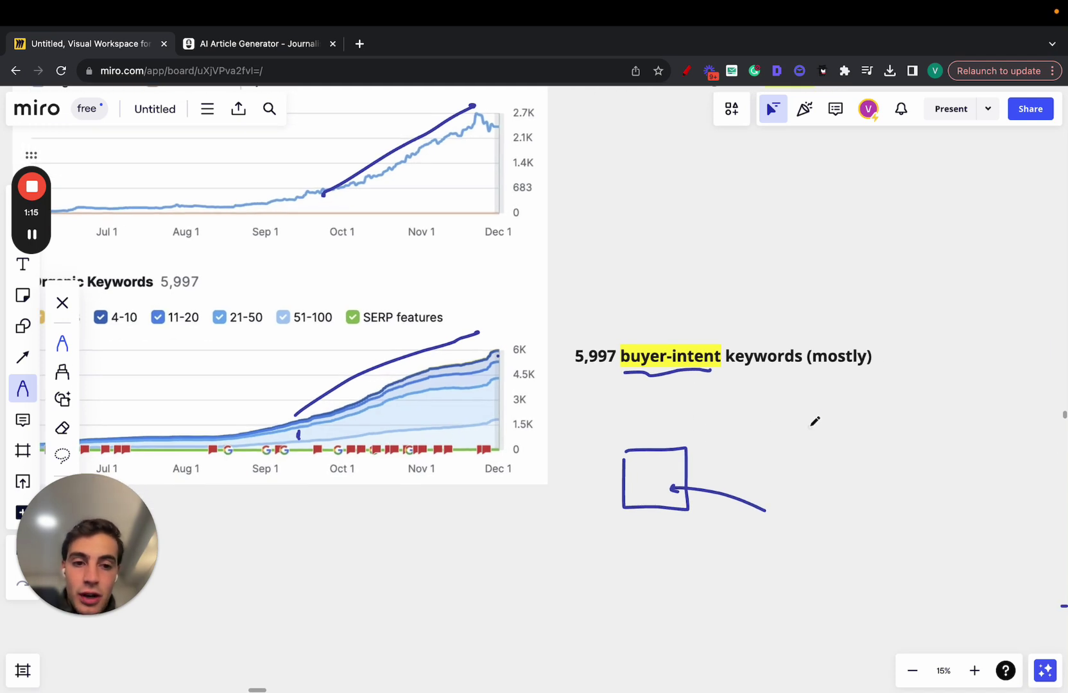
mouse_move(807, 413)
left_mouse_down()
mouse_move(806, 438)
mouse_move(821, 424)
mouse_move(817, 454)
mouse_move(829, 451)
left_mouse_up()
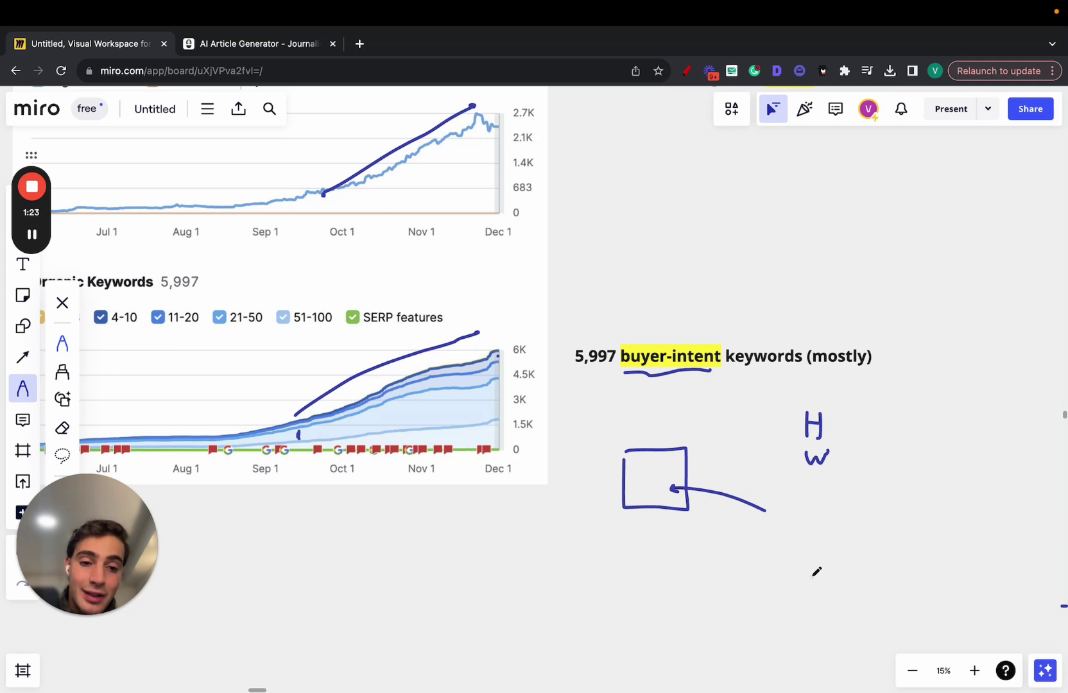
mouse_move(815, 553)
left_mouse_down()
mouse_move(814, 572)
mouse_move(825, 560)
mouse_move(828, 572)
left_mouse_up()
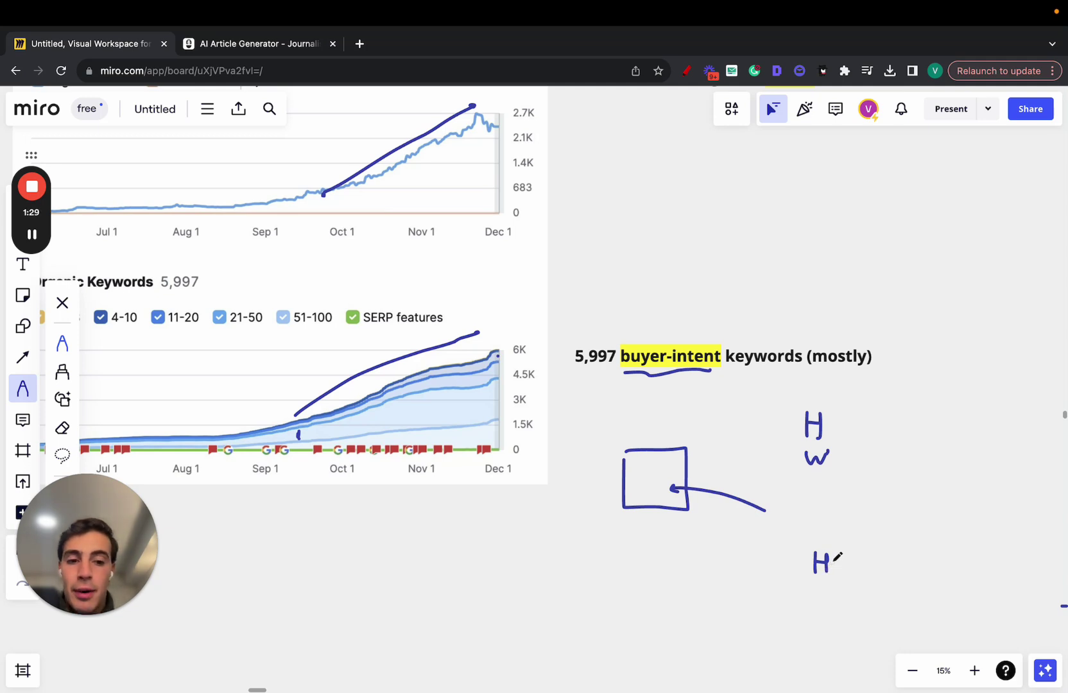
mouse_move(839, 553)
left_mouse_down()
mouse_move(834, 538)
mouse_move(797, 552)
mouse_move(825, 575)
mouse_move(839, 562)
left_mouse_up()
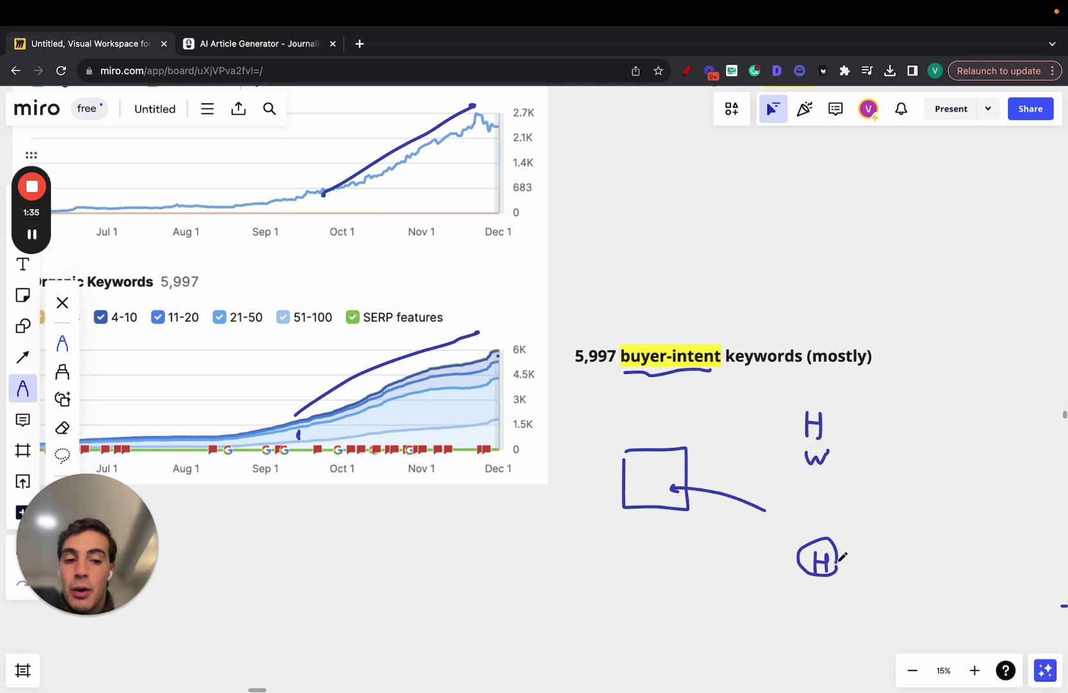
left_click_drag(835, 563, 1067, 563)
left_click_drag(869, 537, 784, 595)
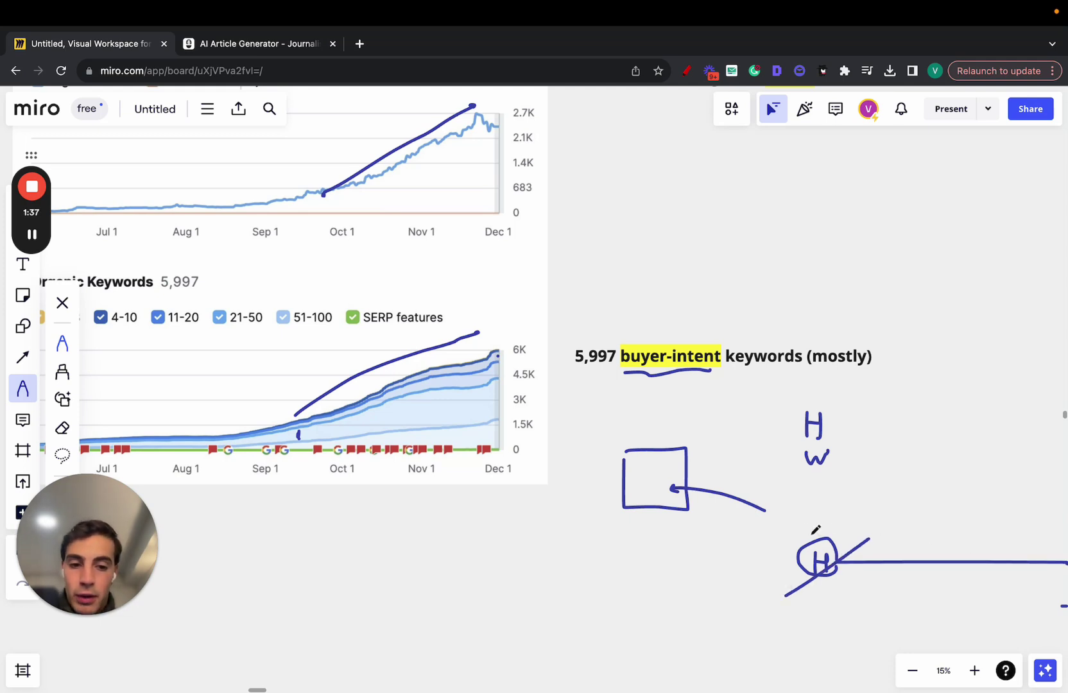
left_click_drag(799, 534, 932, 632)
mouse_move(833, 408)
left_mouse_down()
mouse_move(795, 417)
mouse_move(780, 454)
mouse_move(806, 460)
mouse_move(675, 450)
left_mouse_up()
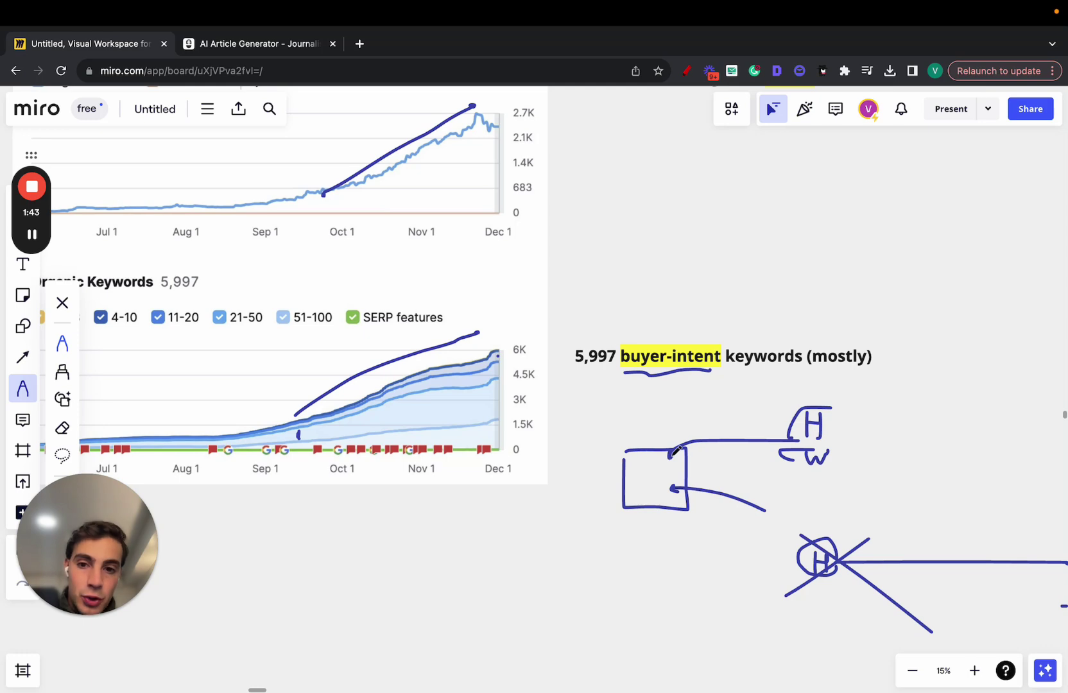
Underline the 5,997 keywords and 2,370/month traffic figures, adding dots and a tick beside them.
scroll(675, 450, "left", 10)
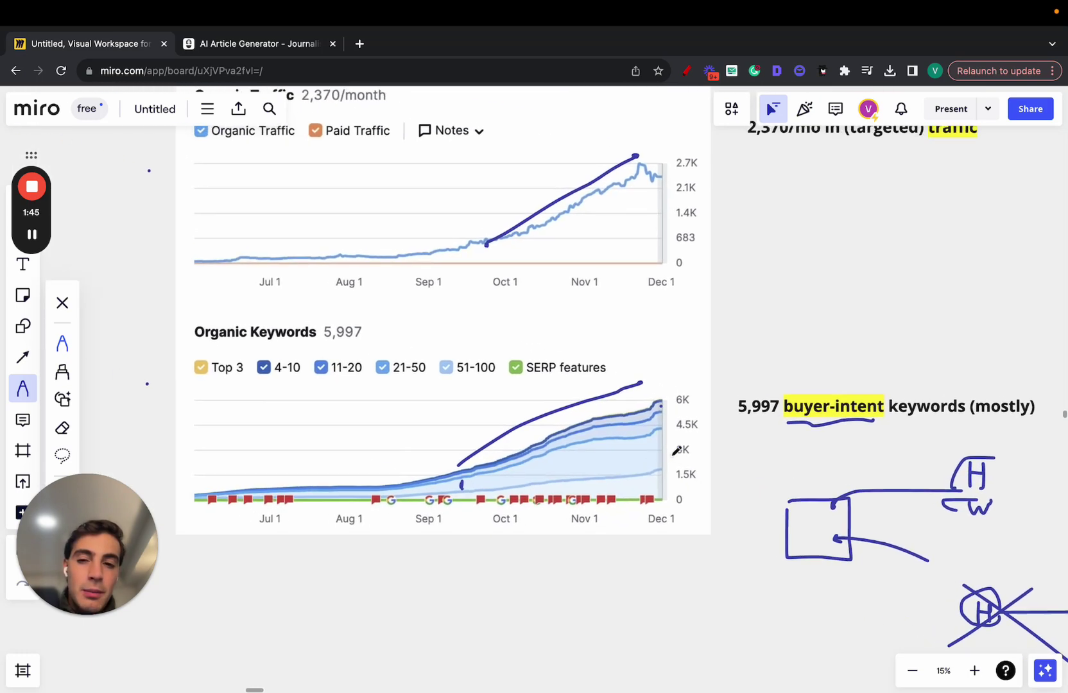
left_click_drag(402, 334, 444, 335)
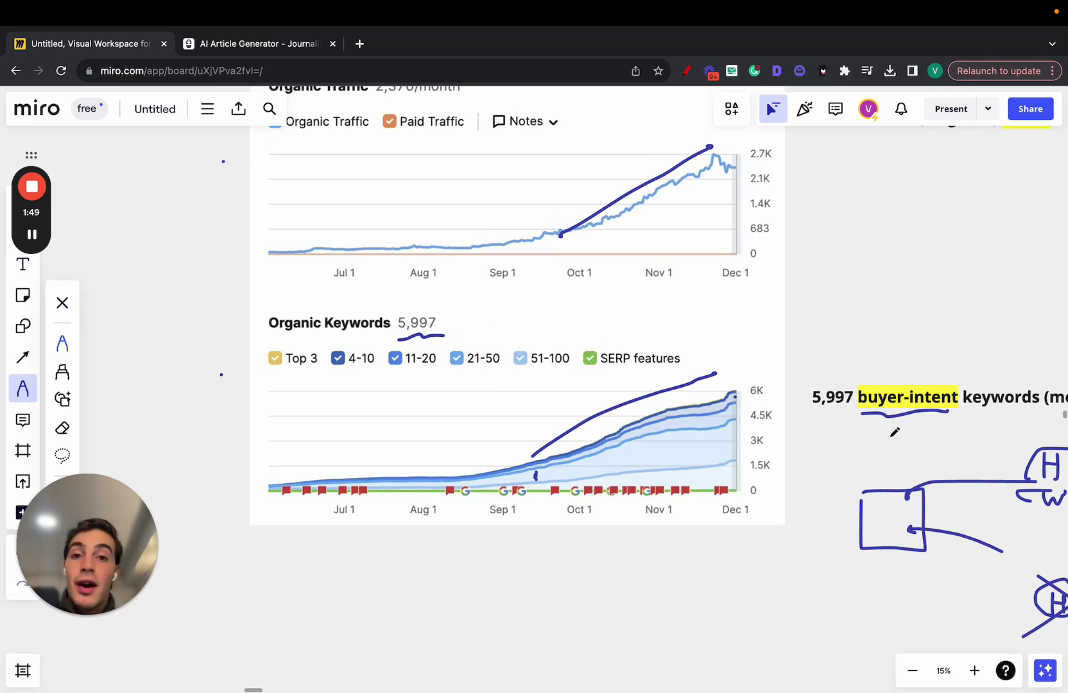
scroll(665, 270, "up", 4)
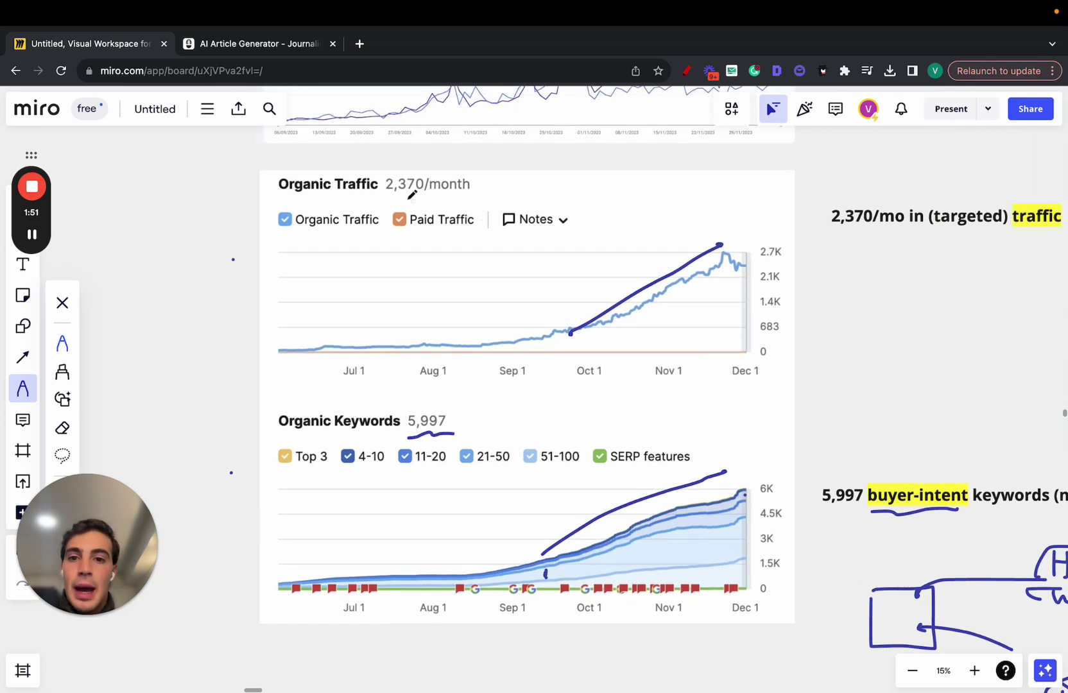
left_click_drag(389, 199, 479, 198)
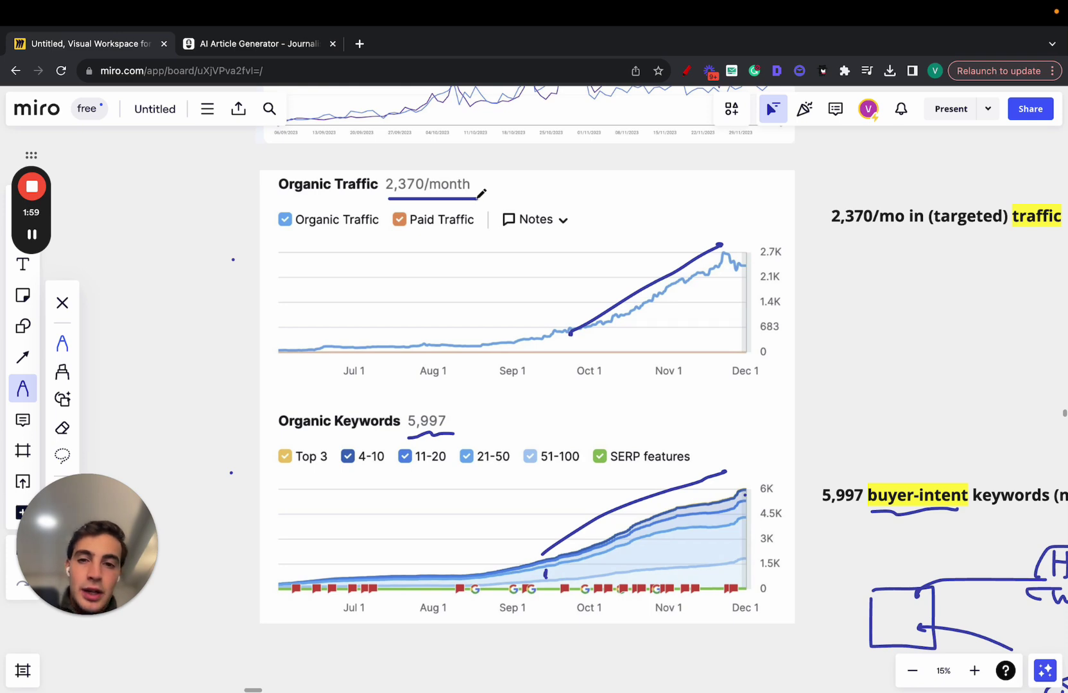
left_click(494, 193)
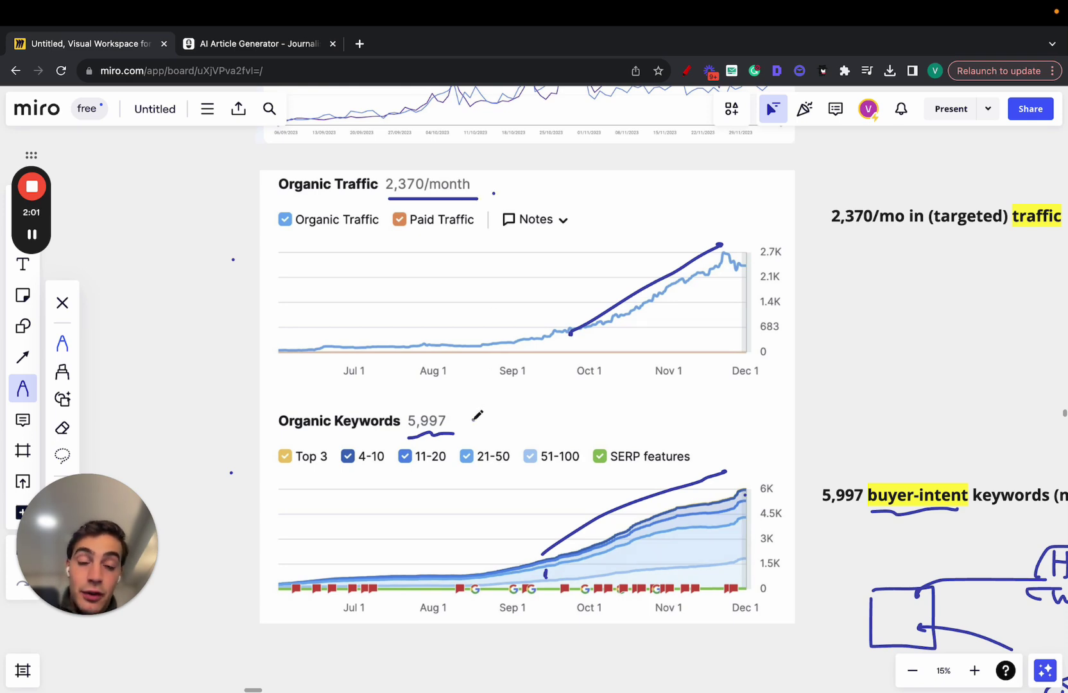
left_click(474, 420)
scroll(477, 416, "right", 3)
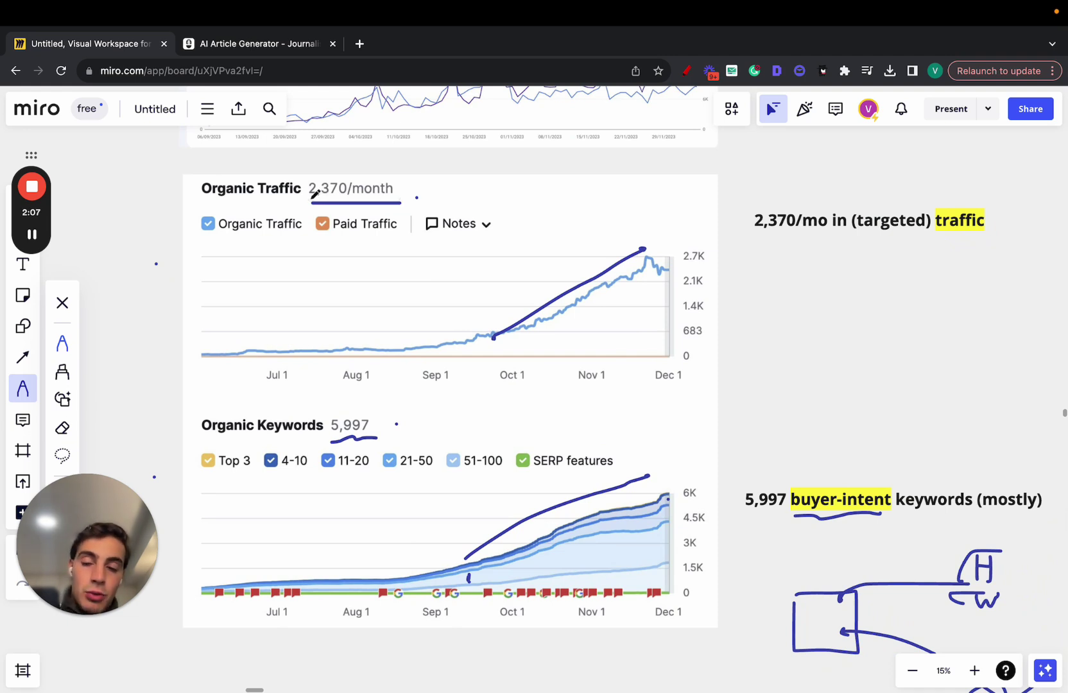
mouse_move(404, 201)
left_mouse_down()
mouse_move(403, 190)
mouse_move(301, 158)
mouse_move(337, 218)
left_mouse_up()
Circle 2,370/month, loop the '5,997 buyer-intent keywords' note, and circle 'buyer-intent'.
left_click_drag(408, 186, 655, 189)
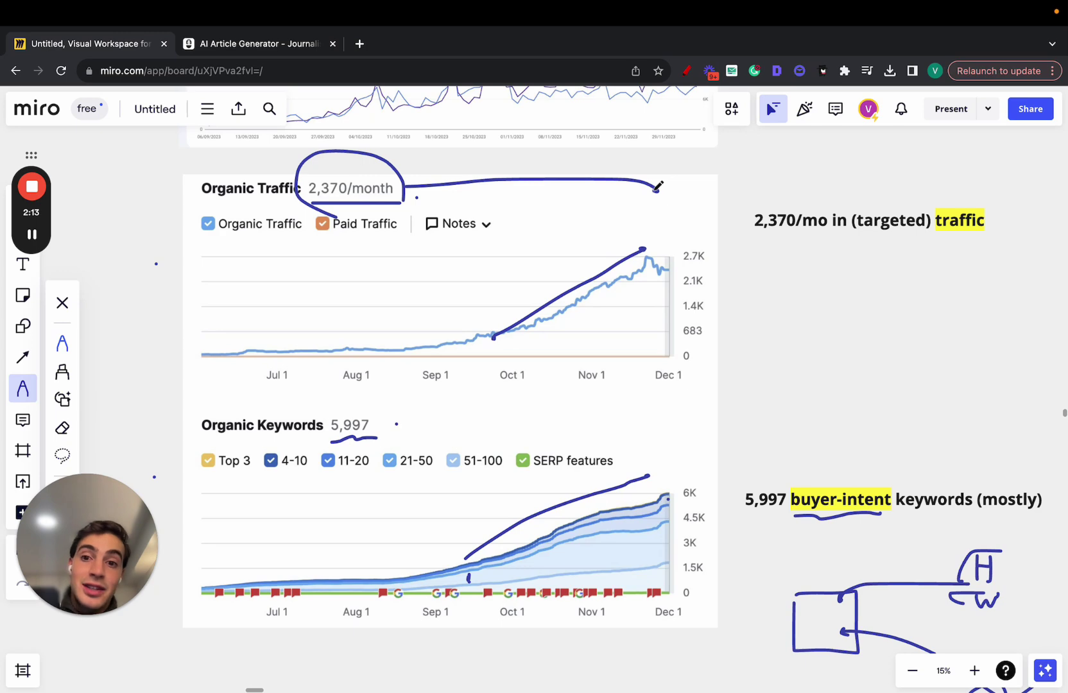
scroll(449, 418, "down", 2)
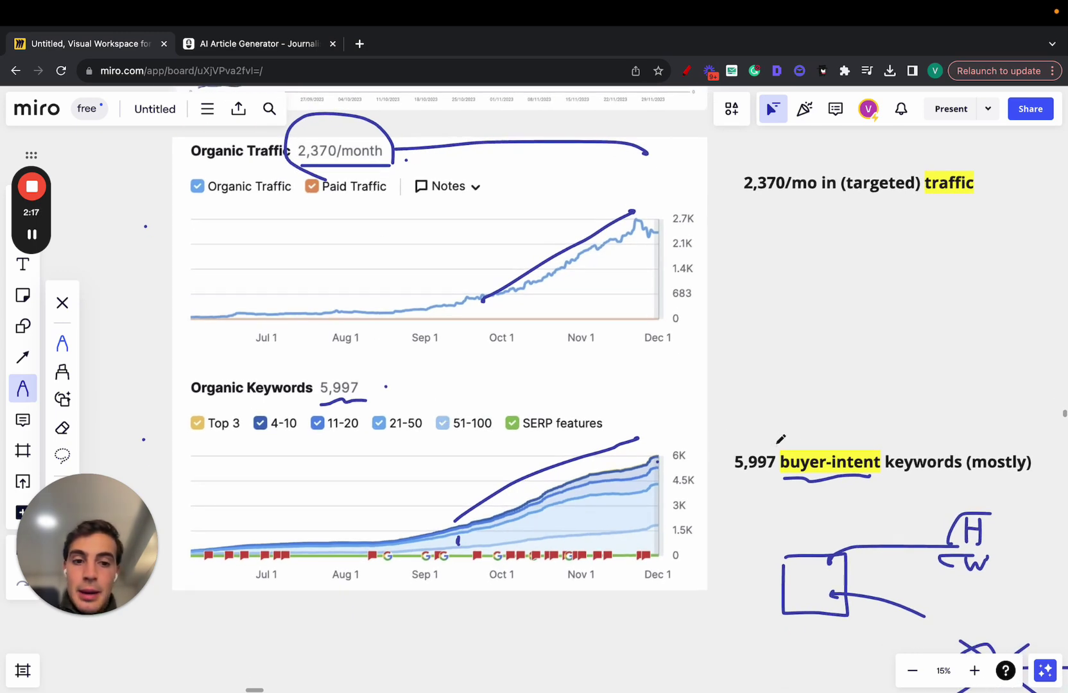
mouse_move(824, 441)
left_mouse_down()
mouse_move(737, 442)
mouse_move(837, 497)
left_mouse_up()
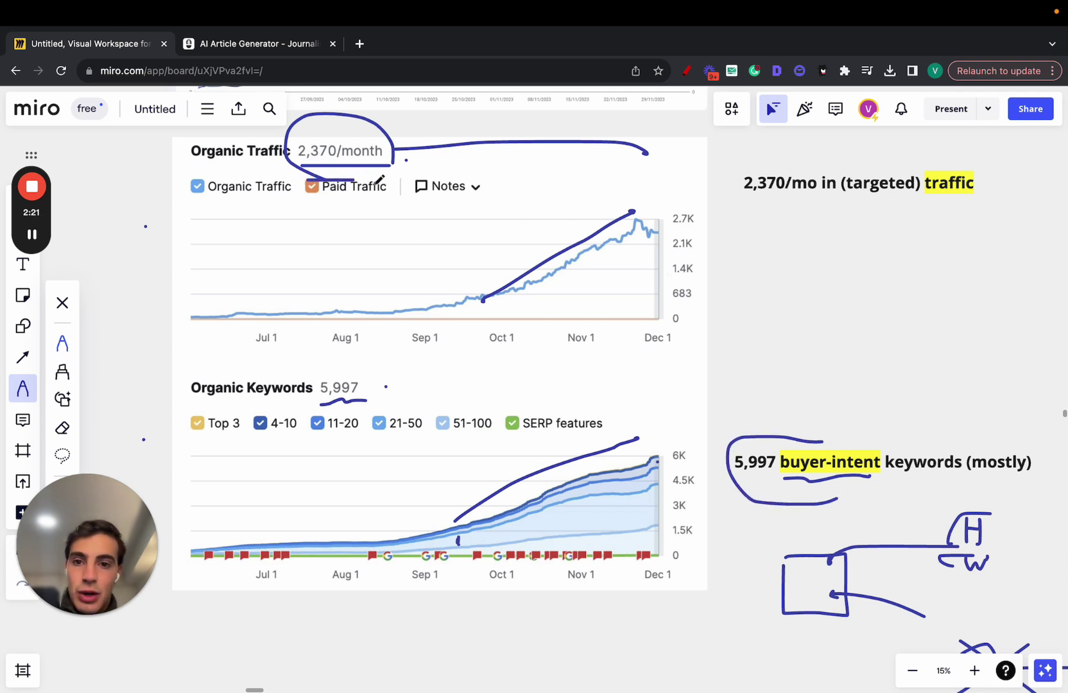
mouse_move(842, 436)
left_mouse_down()
mouse_move(781, 465)
mouse_move(856, 450)
mouse_move(827, 429)
mouse_move(885, 647)
mouse_move(775, 452)
left_mouse_up()
scroll(802, 430, "right", 5)
scroll(802, 430, "down", 2)
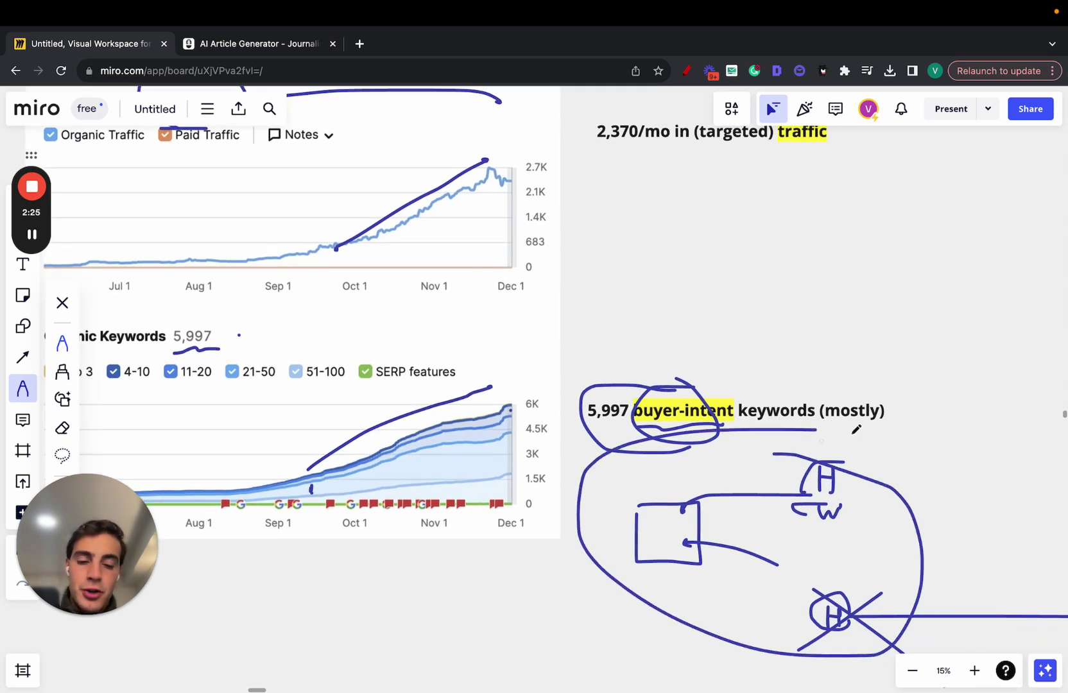
Draw a rising trend line across the GSC clicks chart and mark the 17.4K total clicks figure.
scroll(863, 429, "up", 10)
scroll(863, 429, "down", 2)
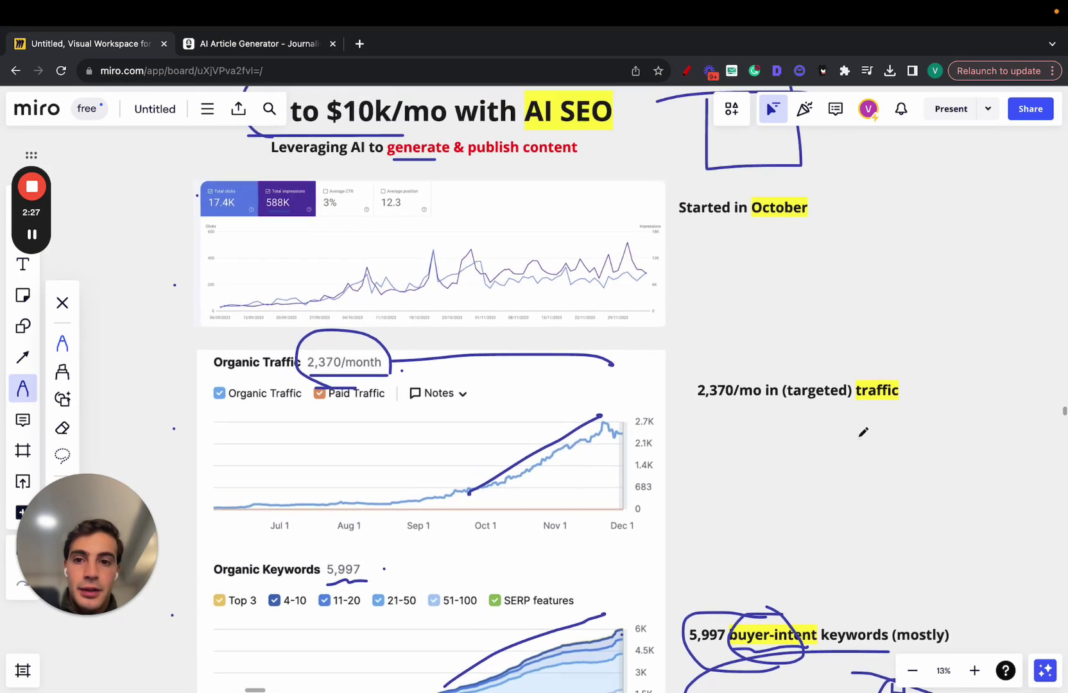
scroll(466, 310, "up", 3)
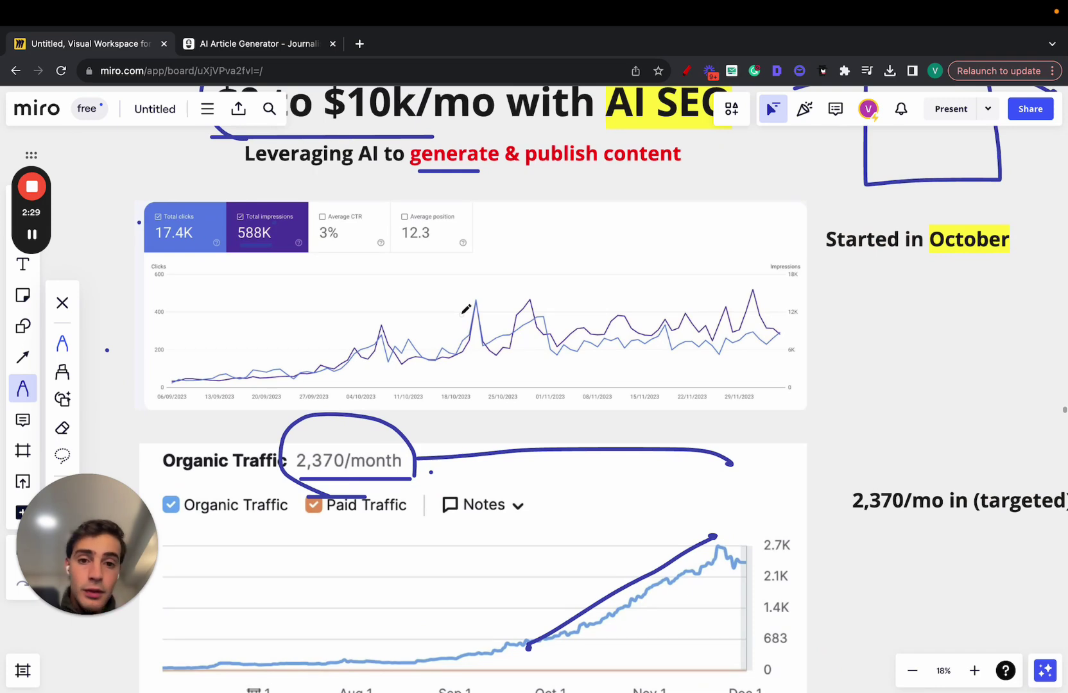
scroll(466, 309, "up", 2)
scroll(466, 309, "left", 2)
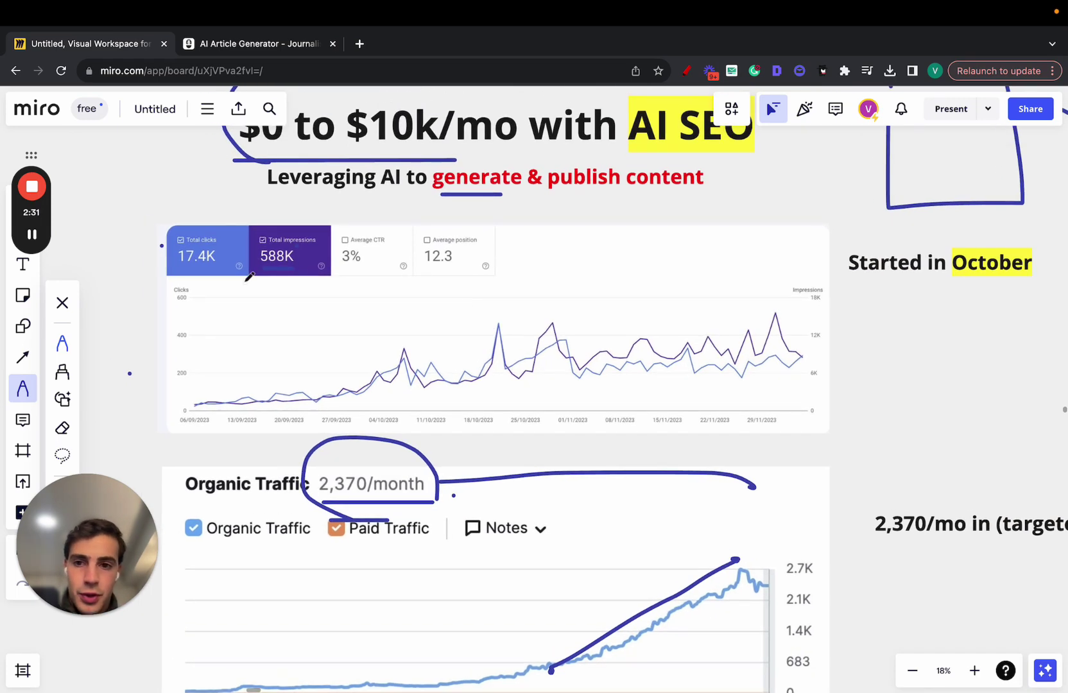
scroll(249, 276, "up", 2)
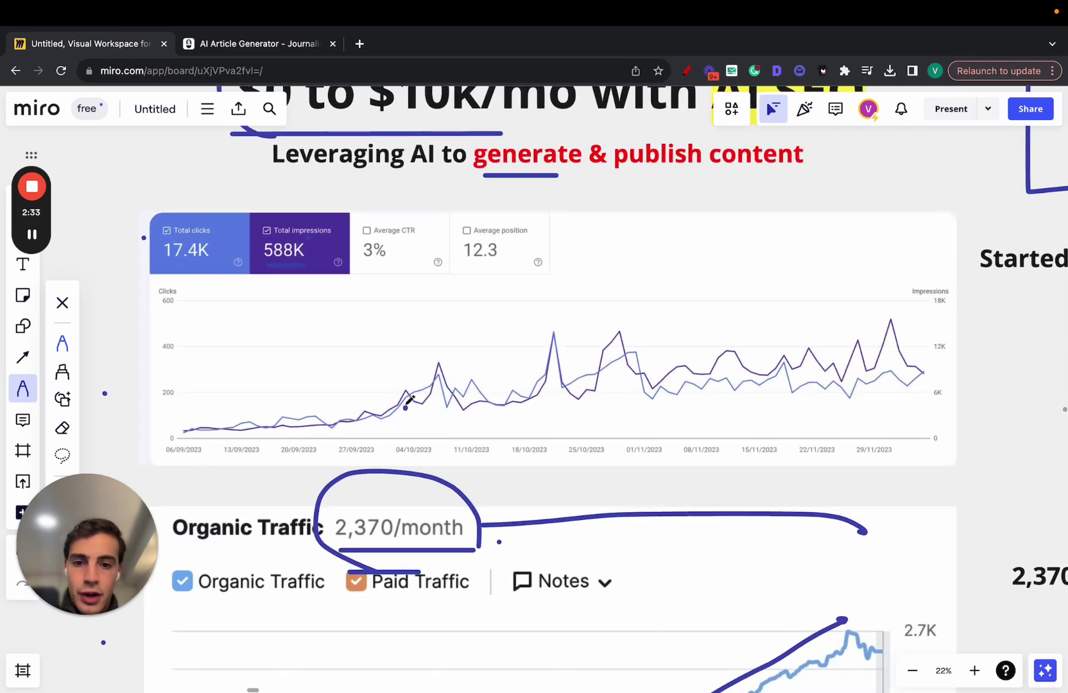
left_click_drag(405, 403, 895, 301)
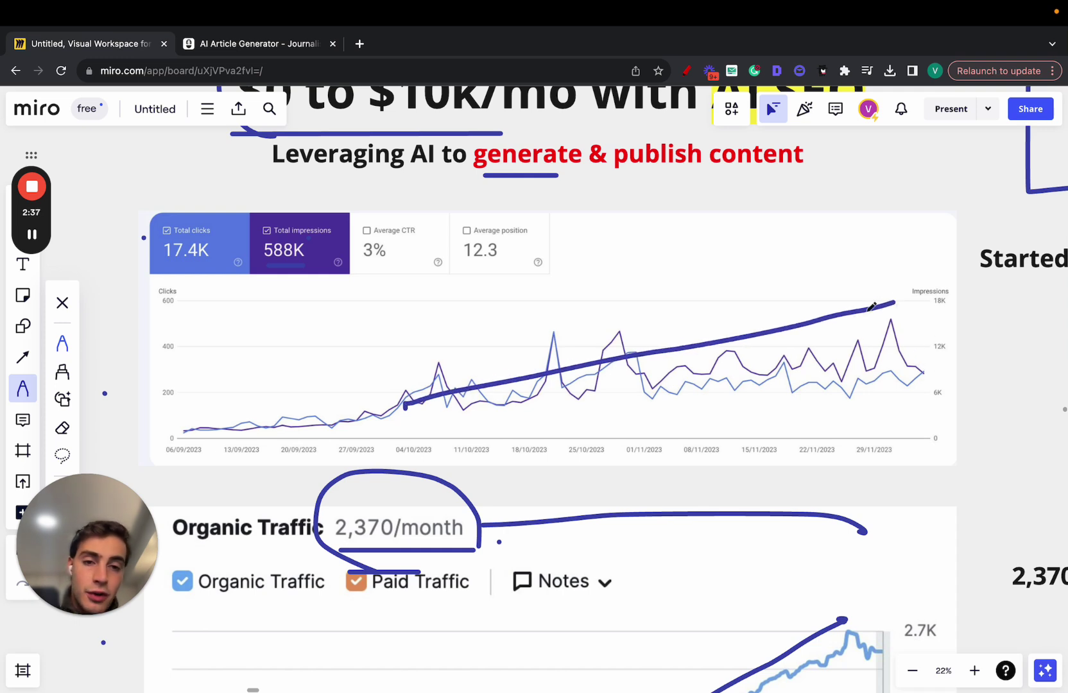
left_click(183, 270)
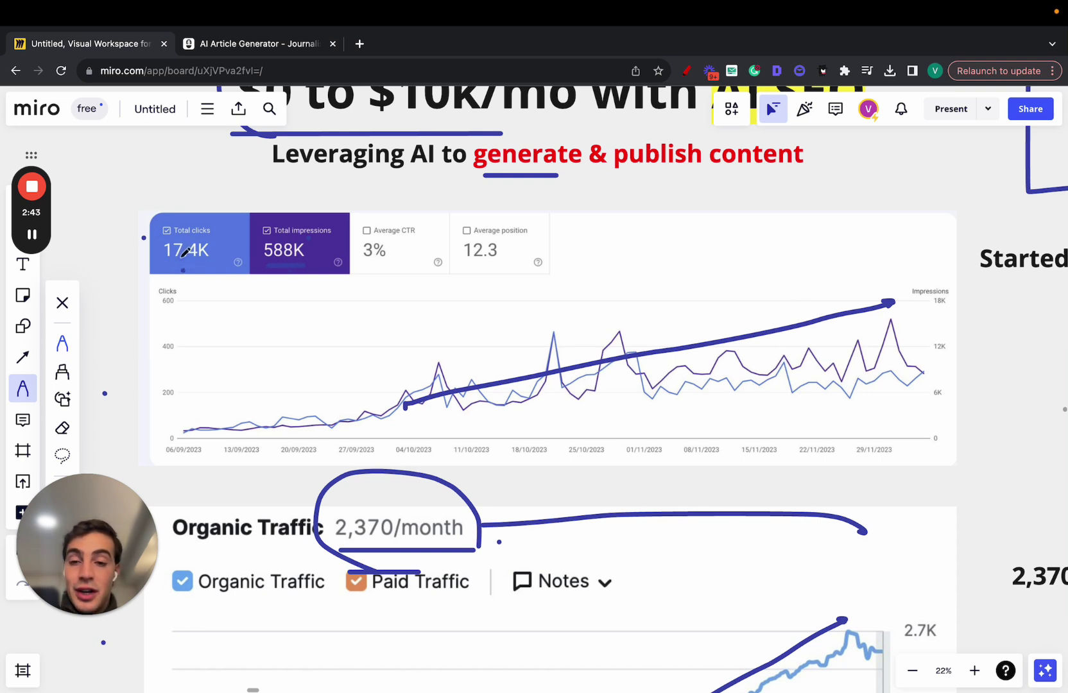
scroll(186, 252, "down", 5)
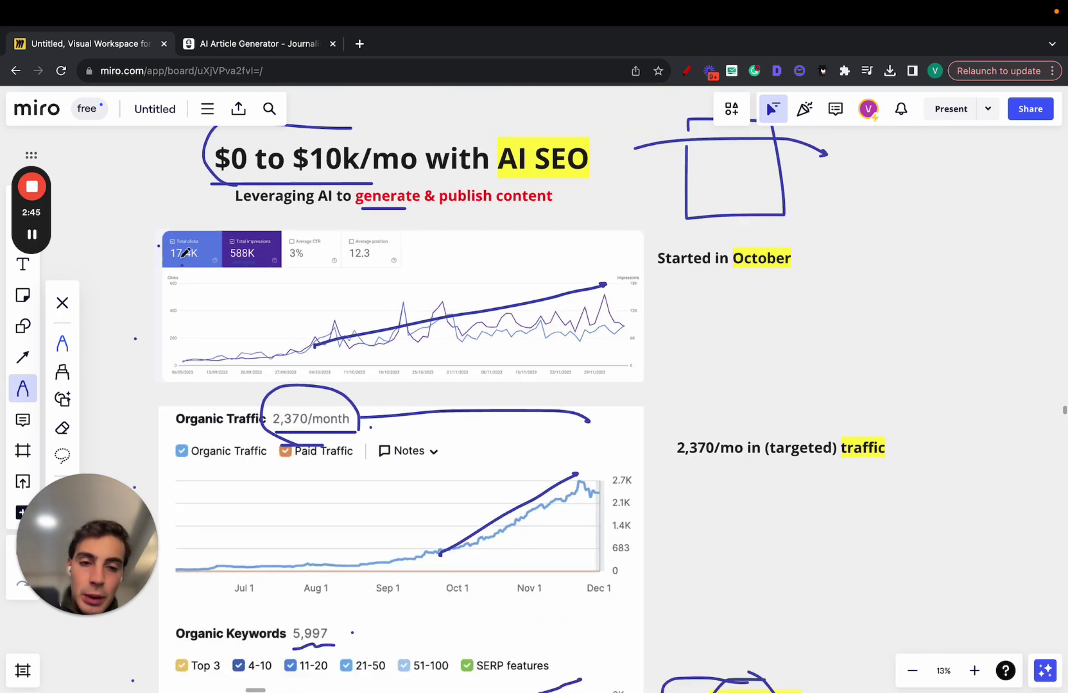
scroll(186, 252, "down", 1)
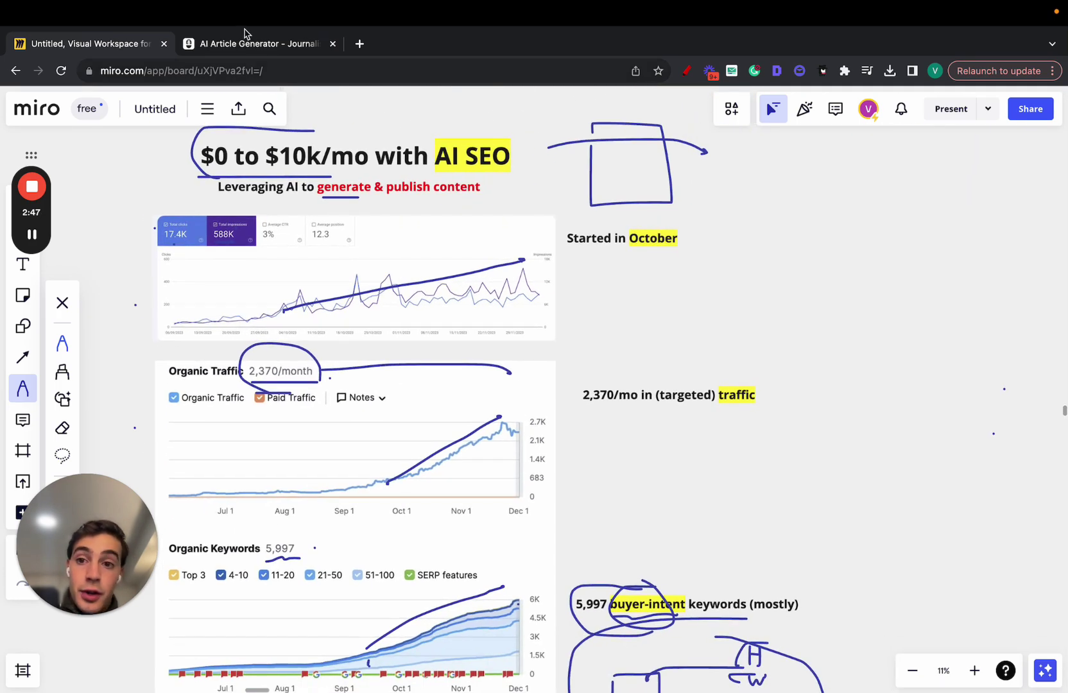
Switch to Journalist AI and browse the History and All Articles pages from the dashboard.
left_click(241, 43)
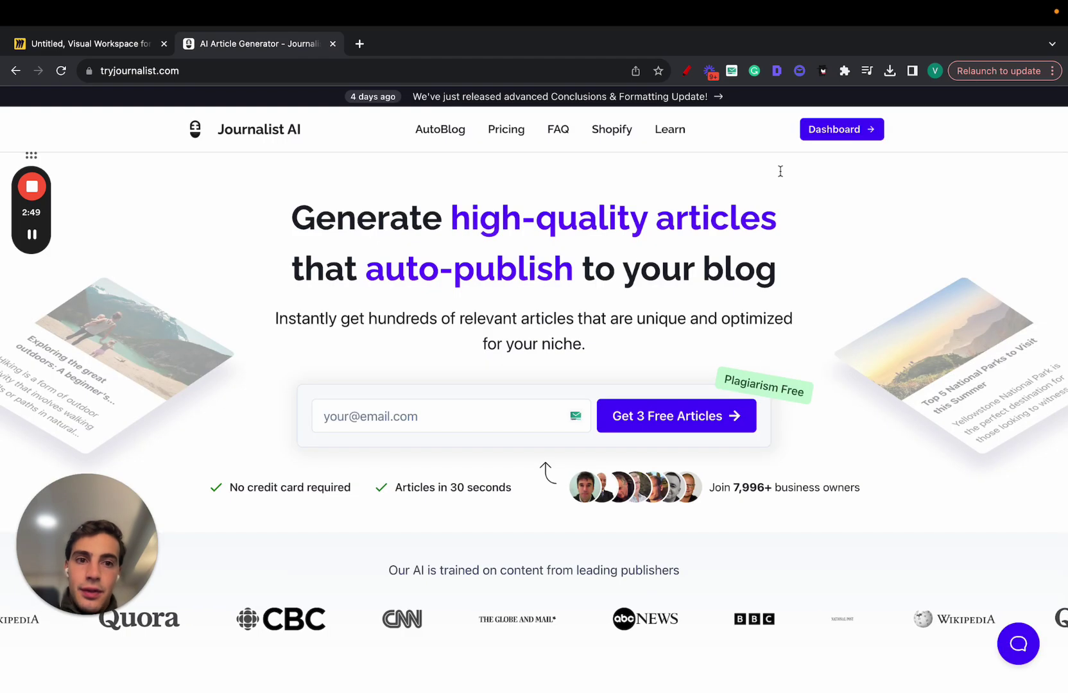
left_click(832, 133)
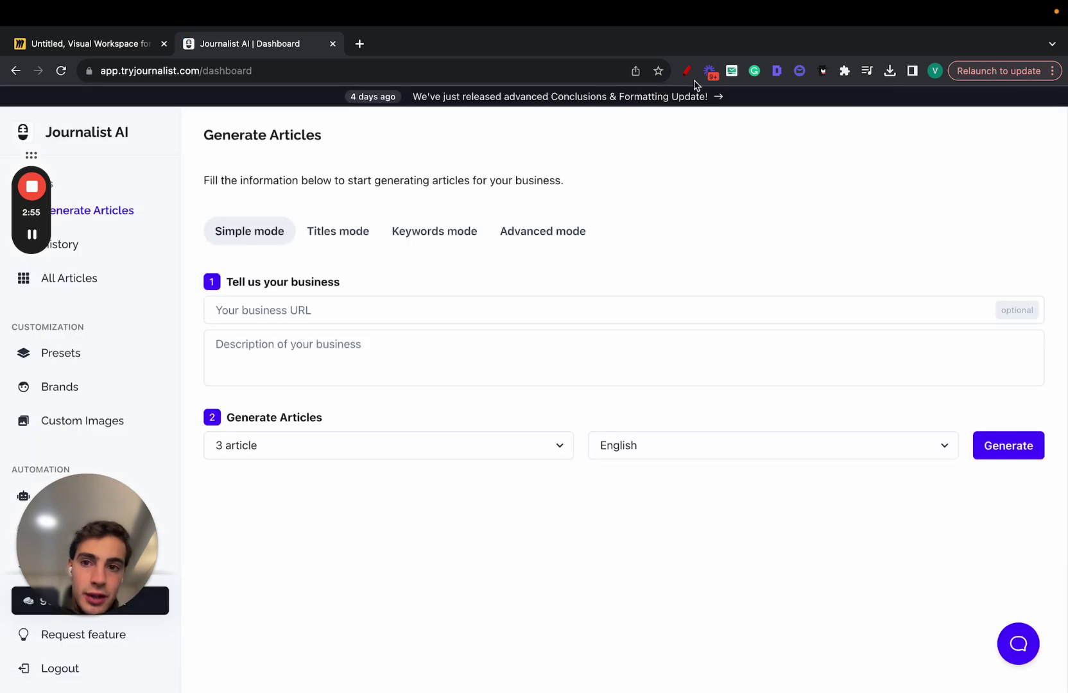
left_click(138, 239)
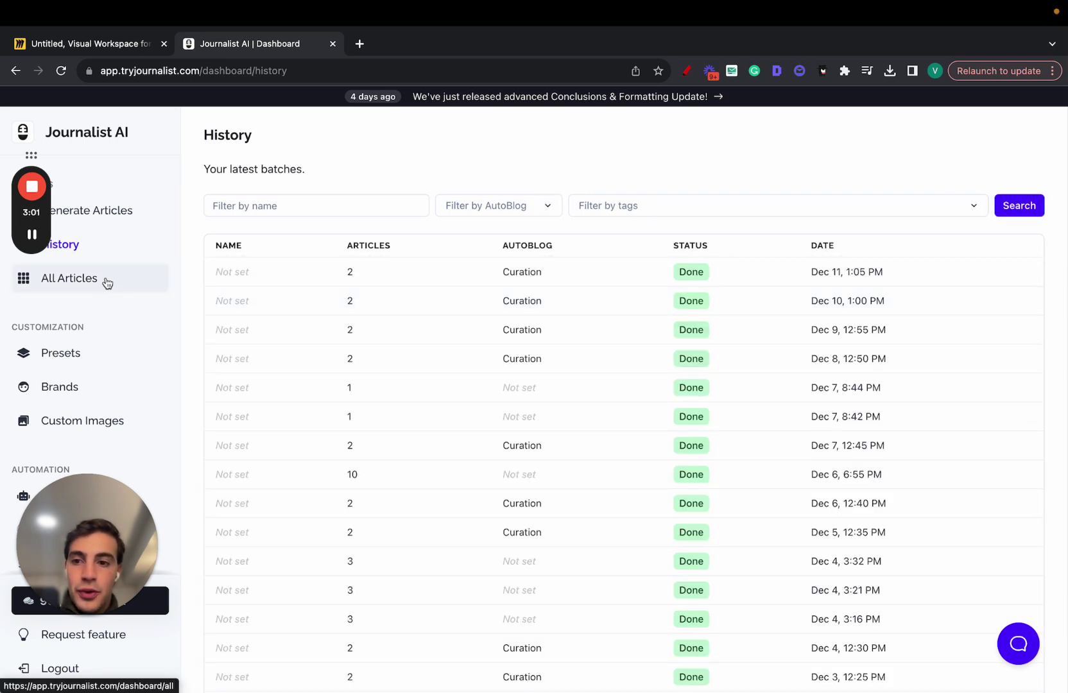
left_click(105, 281)
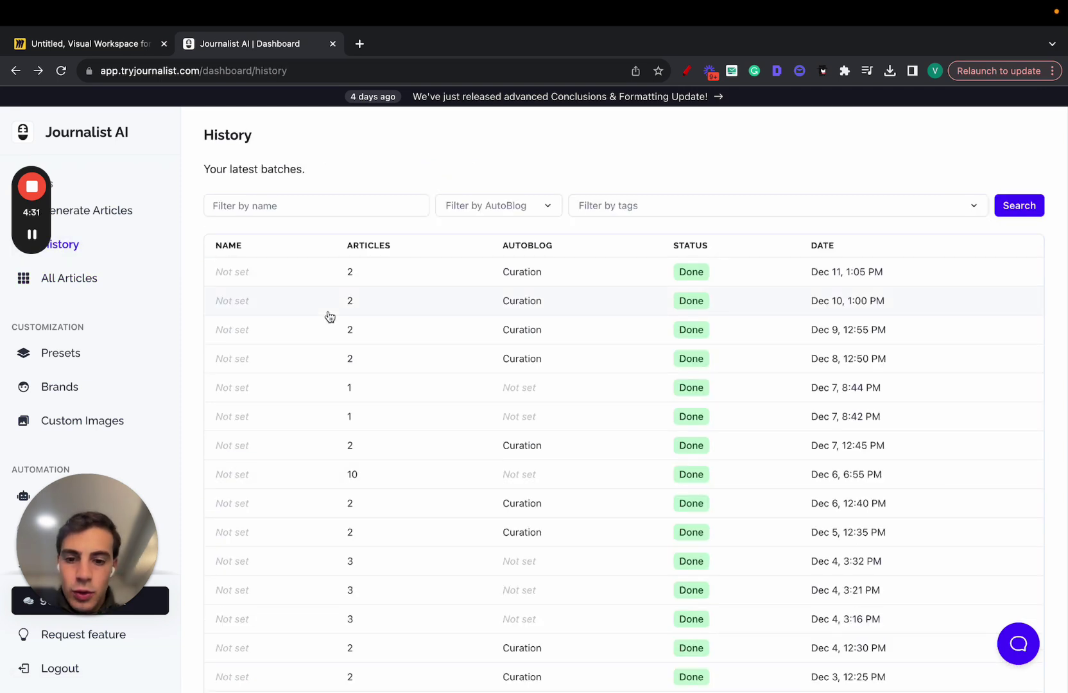
scroll(337, 323, "down", 1)
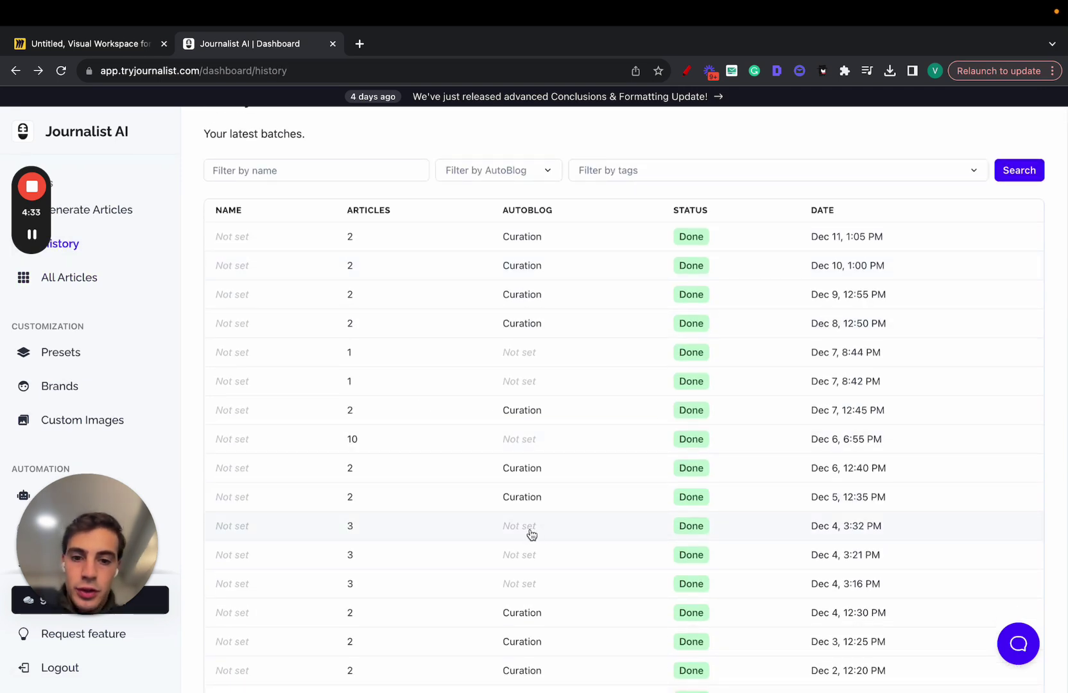
Preview the Dec 4, 3:32 PM batch's next article and use its table of contents to visit 'Choosing the Right Location'.
left_click(401, 535)
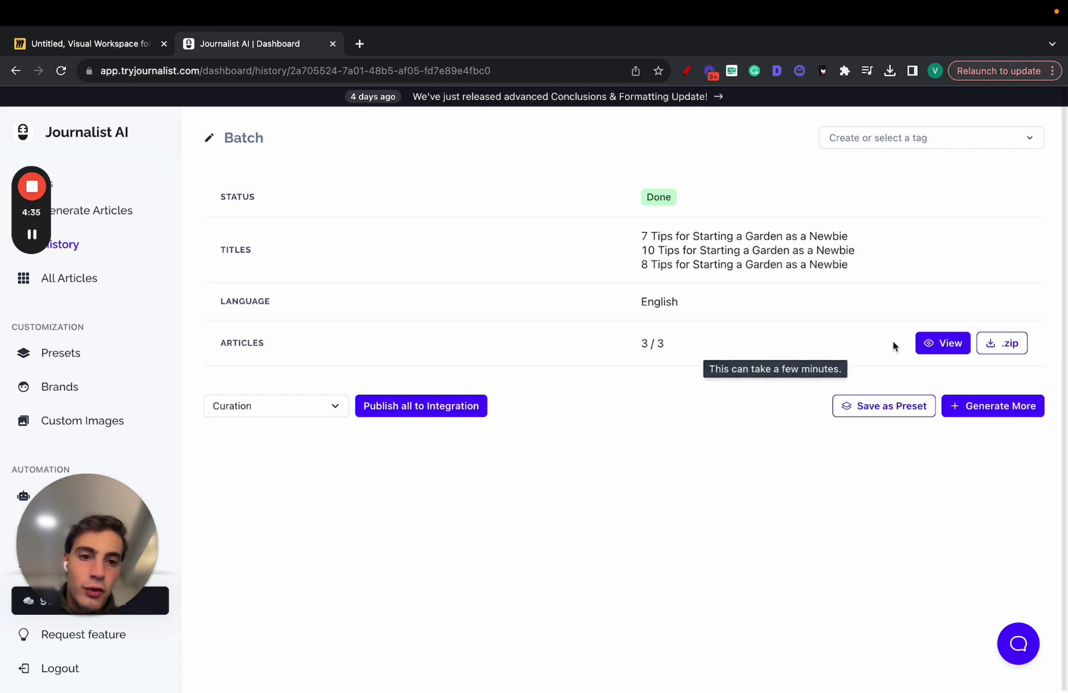
left_click(943, 344)
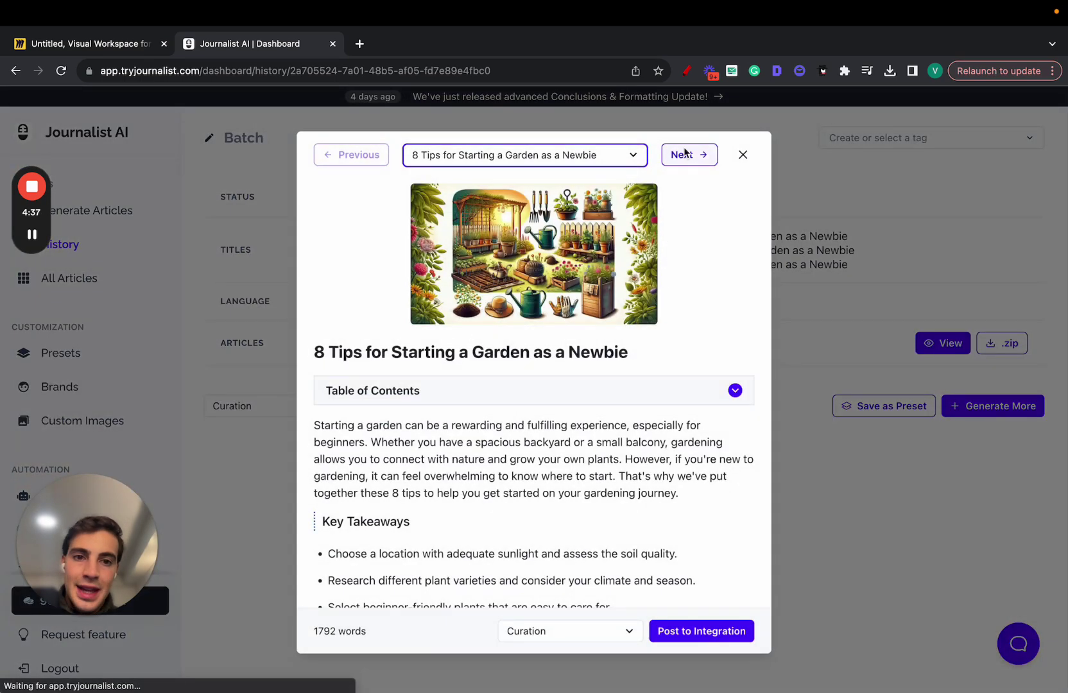
left_click(689, 155)
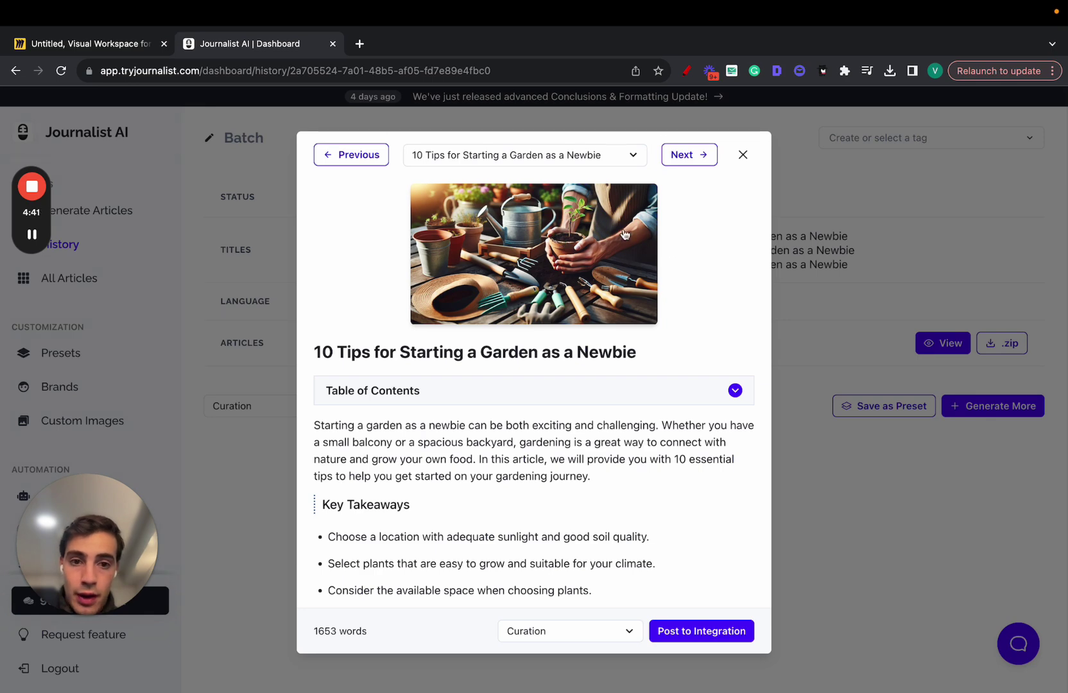
scroll(625, 244, "down", 2)
left_click(607, 318)
left_click(431, 374)
scroll(437, 372, "up", 10)
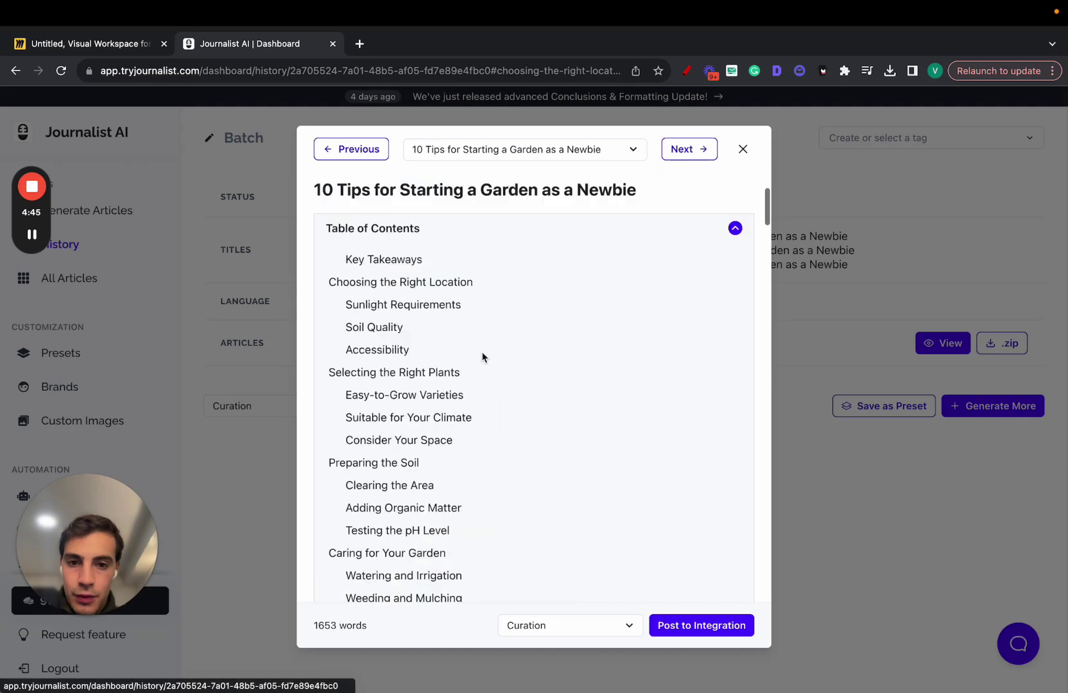
left_click(563, 281)
Read the article down to its Frequently Asked Questions section.
scroll(501, 276, "down", 2)
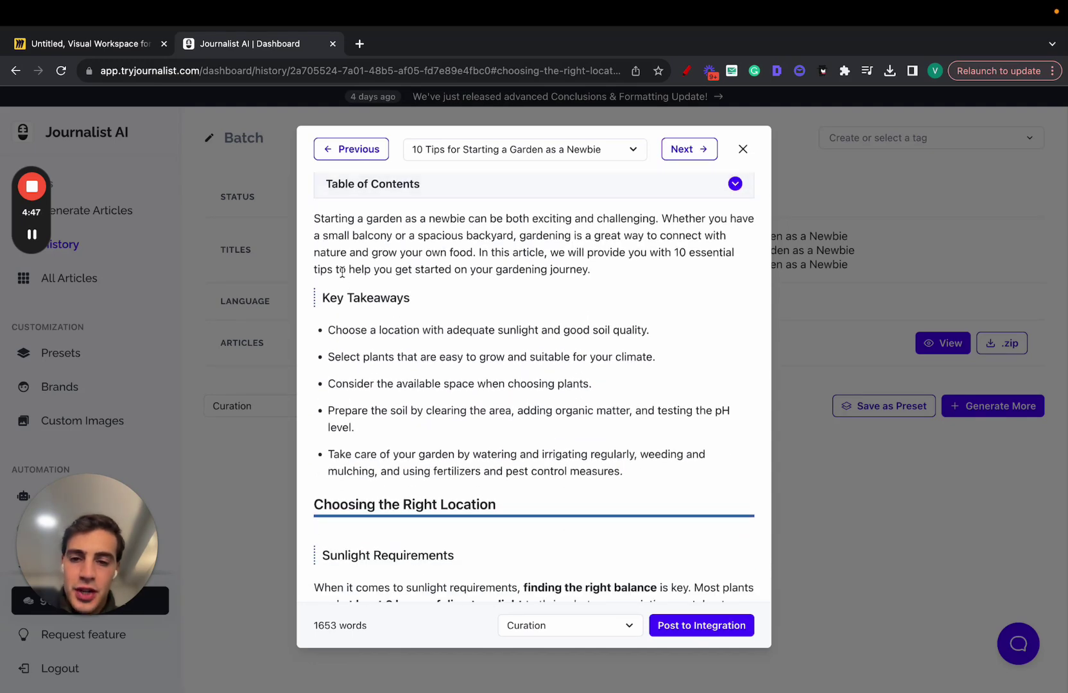
scroll(345, 269, "up", 1)
scroll(443, 381, "down", 6)
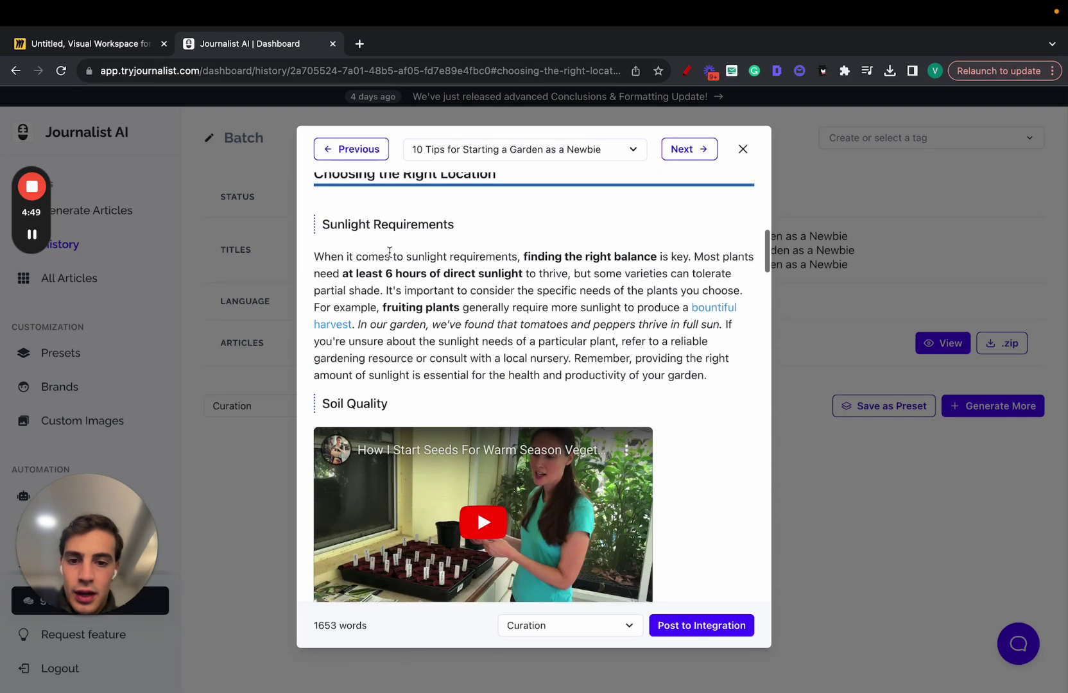
scroll(564, 331, "down", 2)
scroll(667, 321, "down", 8)
scroll(665, 334, "down", 15)
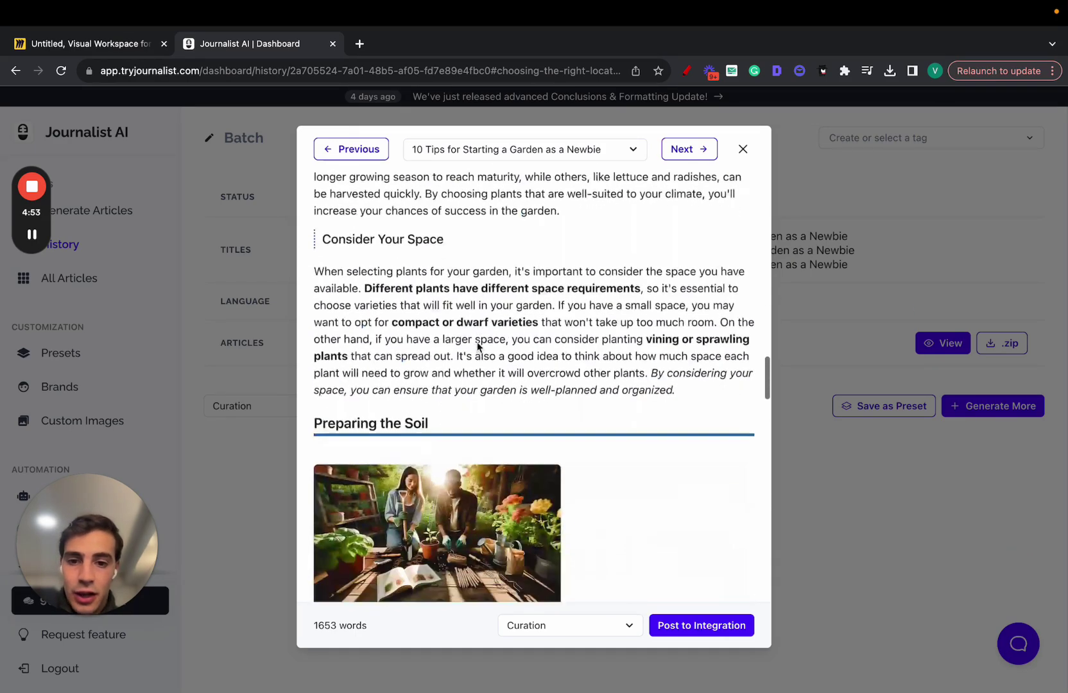
scroll(411, 377, "down", 20)
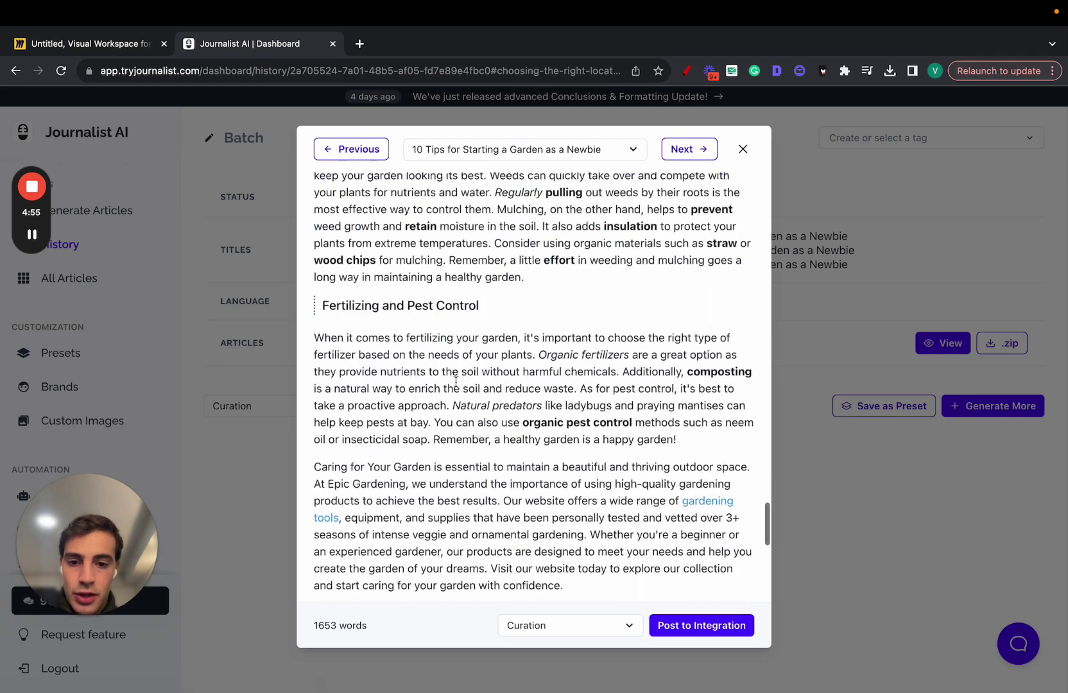
left_click_drag(332, 387, 507, 538)
scroll(511, 520, "up", 2)
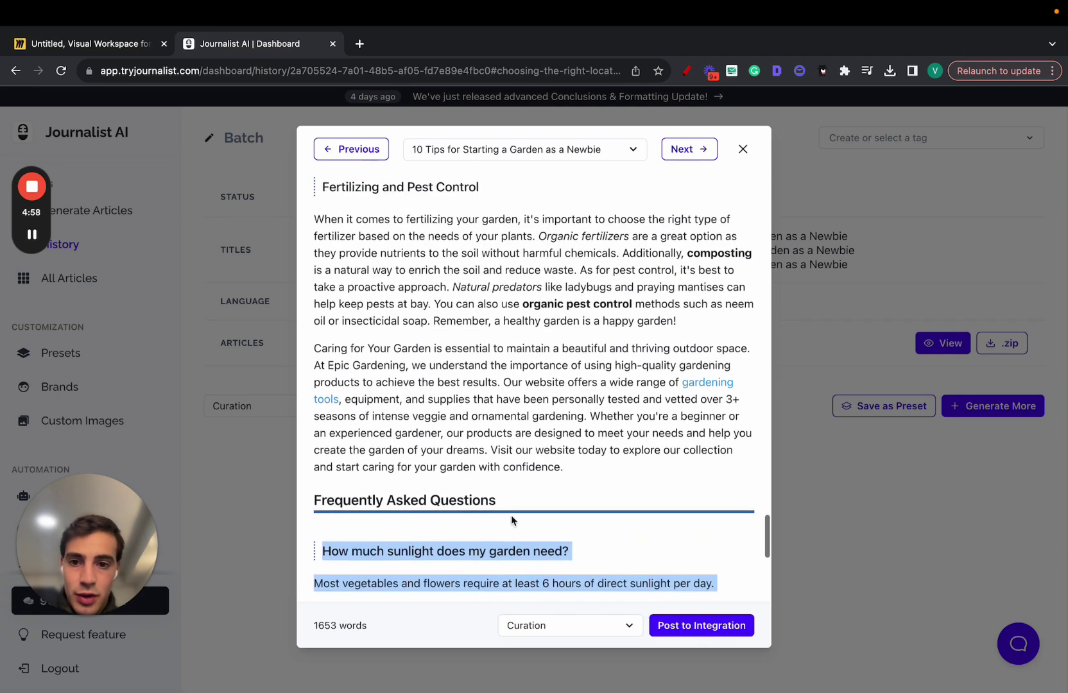
Follow the article's 'gardening tools' link, browse the shop page, then close it.
left_click(717, 394)
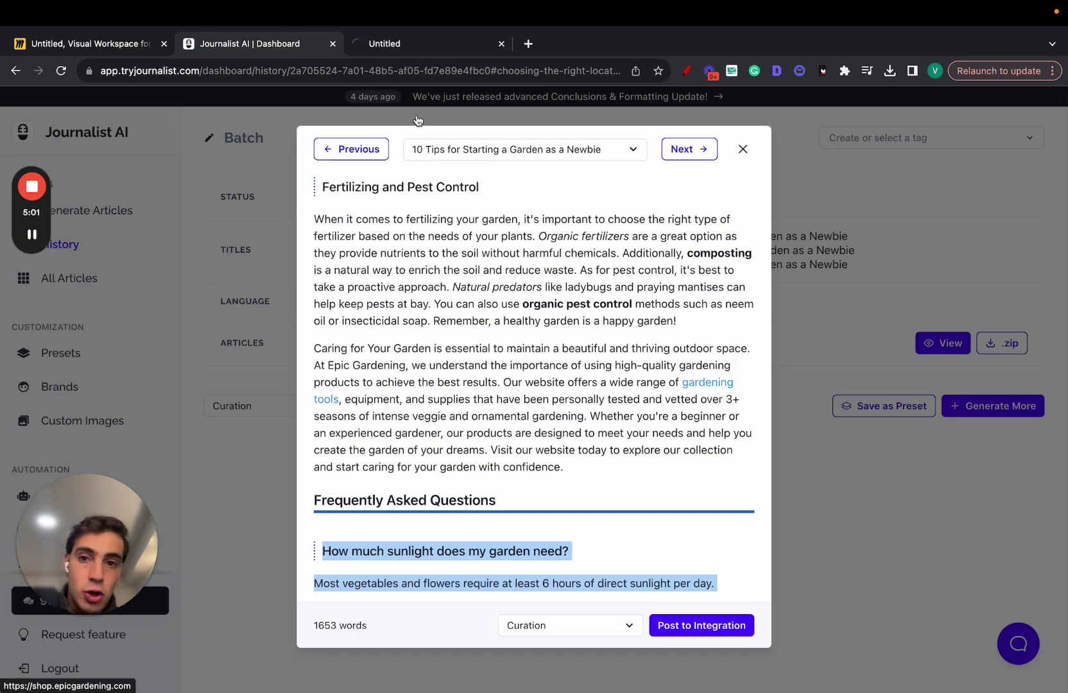
left_click(416, 45)
scroll(452, 294, "down", 5)
scroll(453, 294, "down", 7)
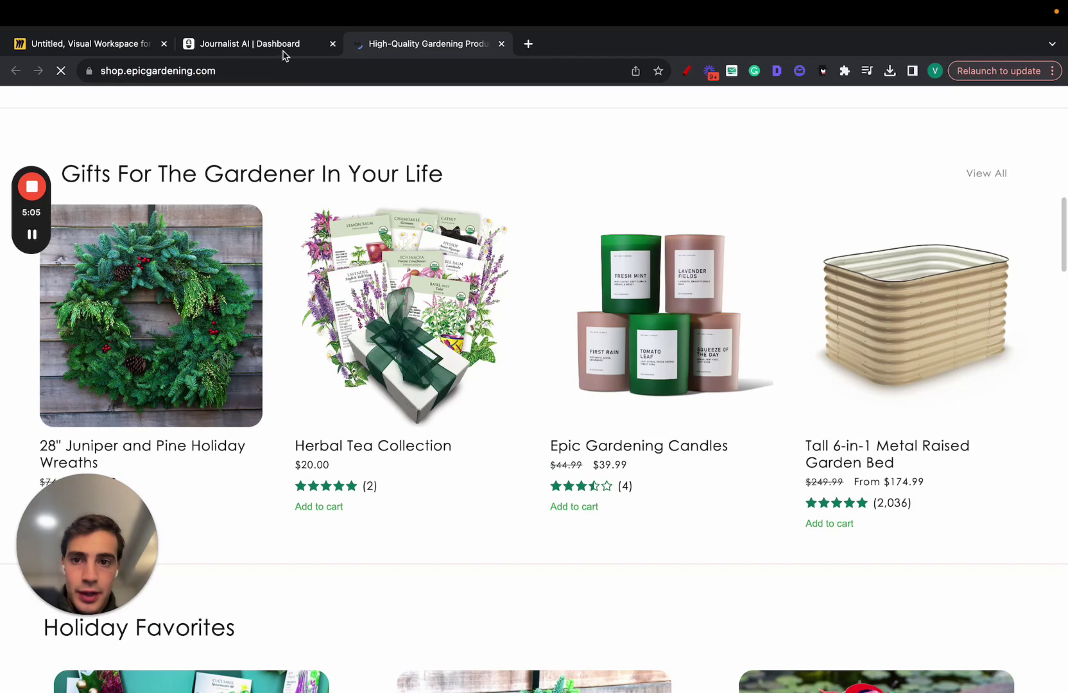
left_click(284, 48)
left_click(501, 43)
Read through the article, then step through the batch with Next and Previous back to the 8 Tips article.
scroll(514, 269, "up", 20)
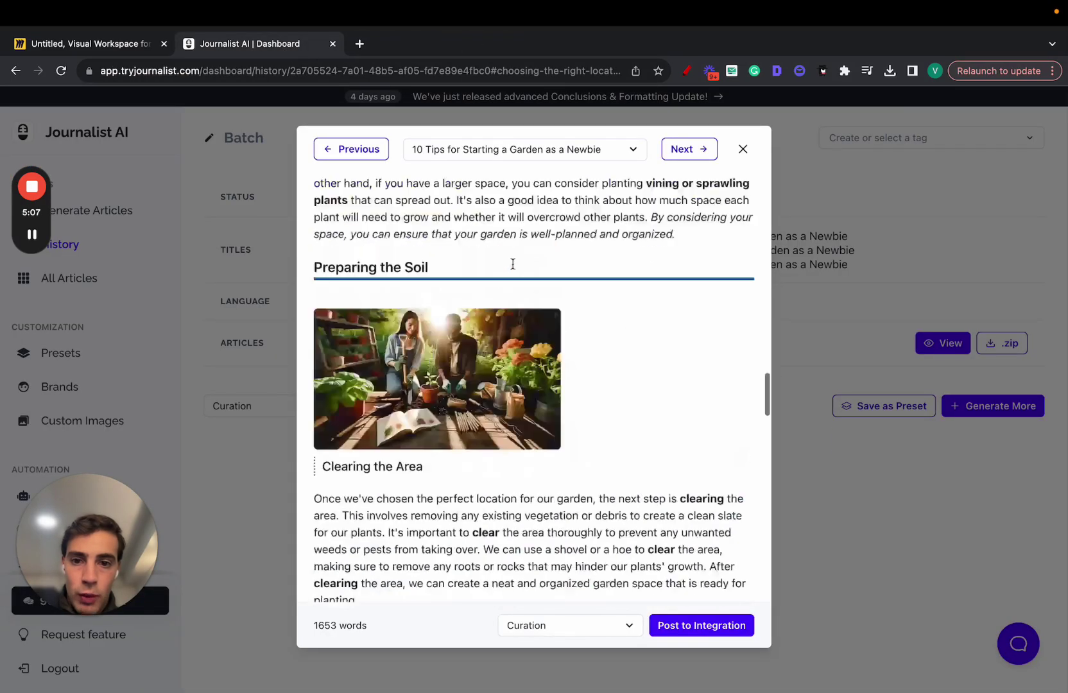
scroll(454, 346, "down", 10)
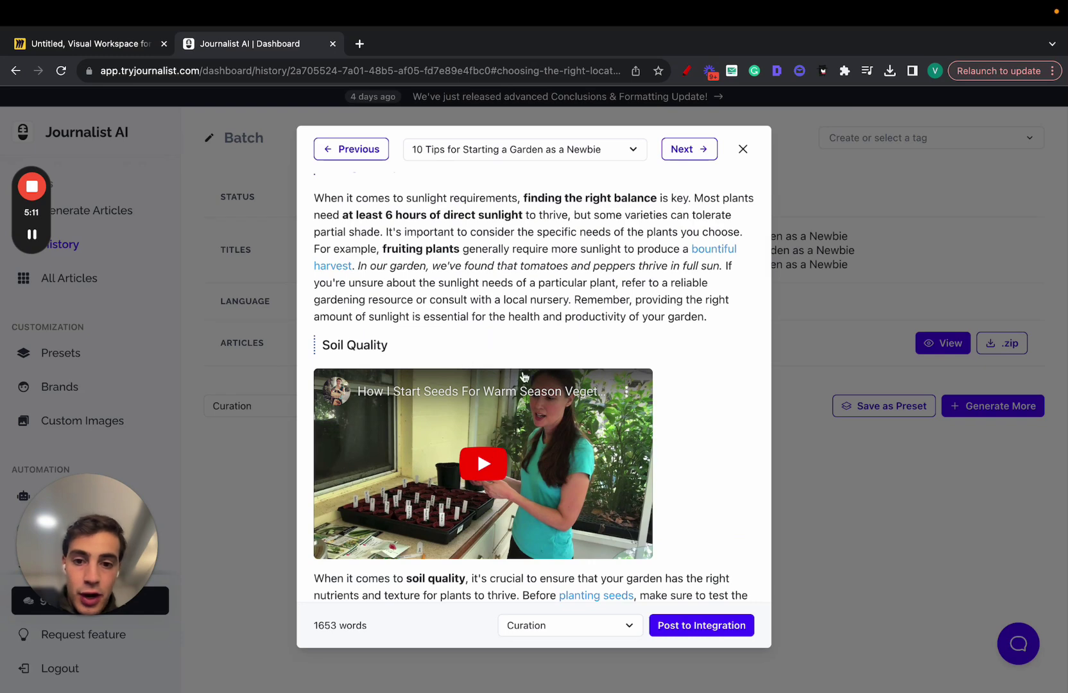
scroll(464, 446, "up", 10)
scroll(613, 439, "down", 7)
scroll(616, 387, "down", 1)
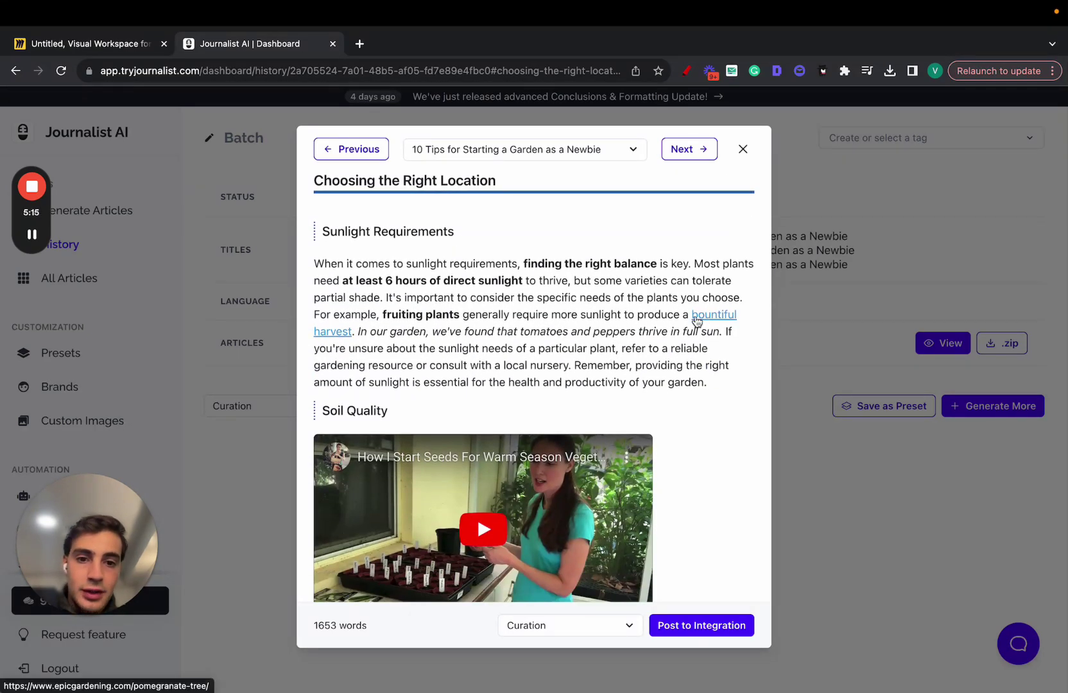
scroll(731, 321, "down", 15)
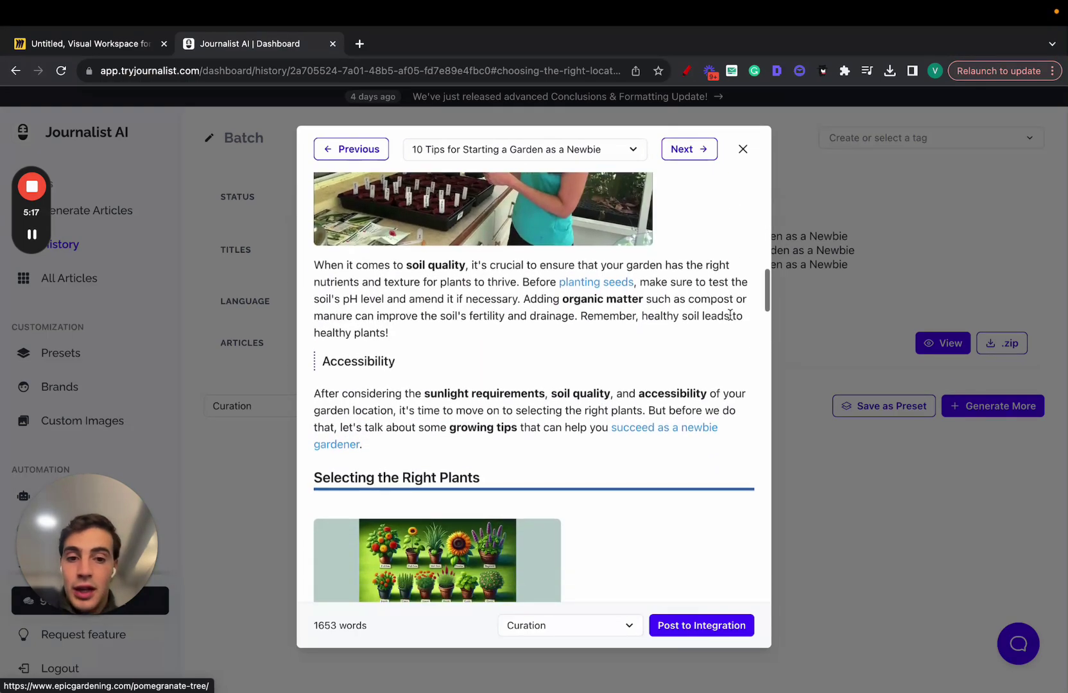
left_click(690, 149)
scroll(549, 247, "up", 5)
scroll(550, 248, "up", 10)
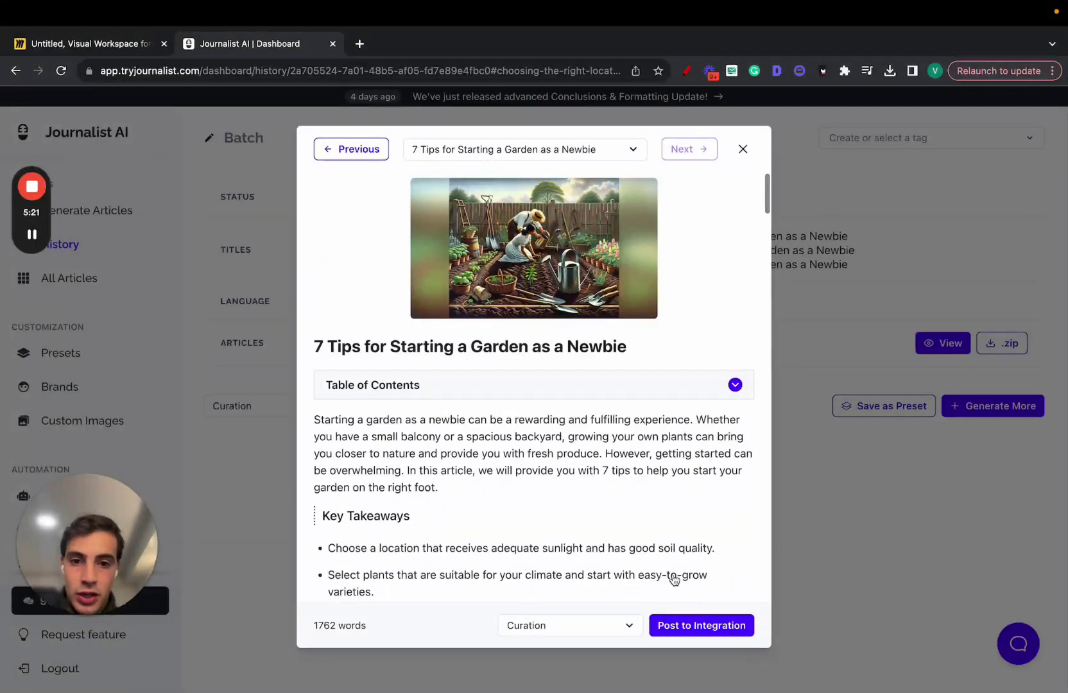
left_click(361, 154)
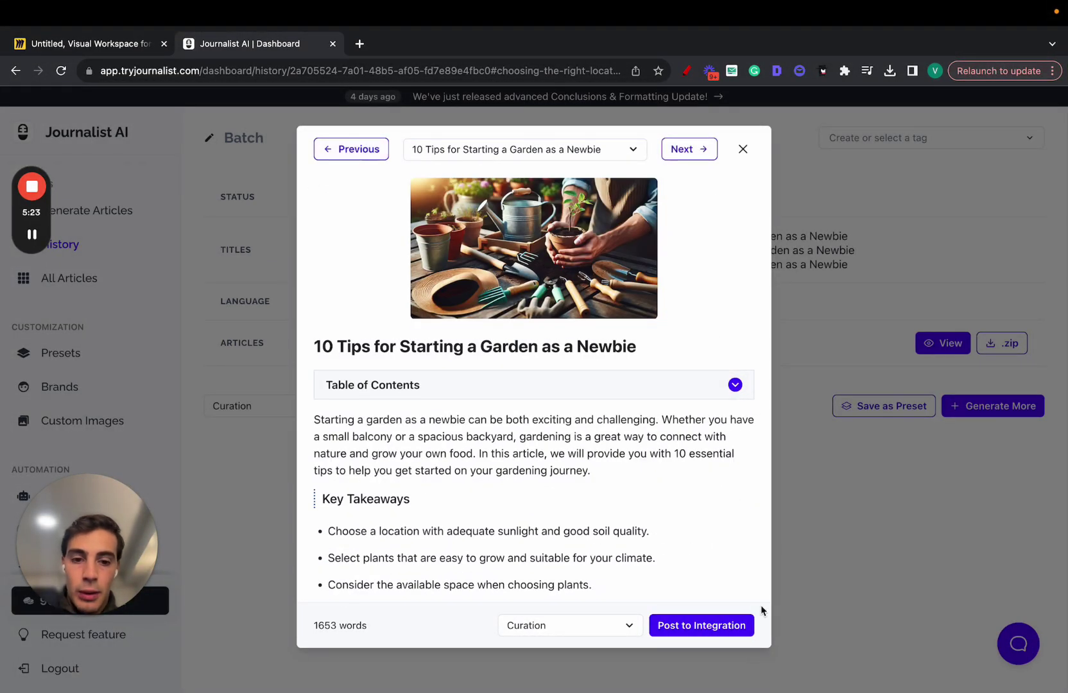
left_click(357, 153)
Close the article preview, note the 3 / 3 article count, and start a new integration.
left_click(743, 149)
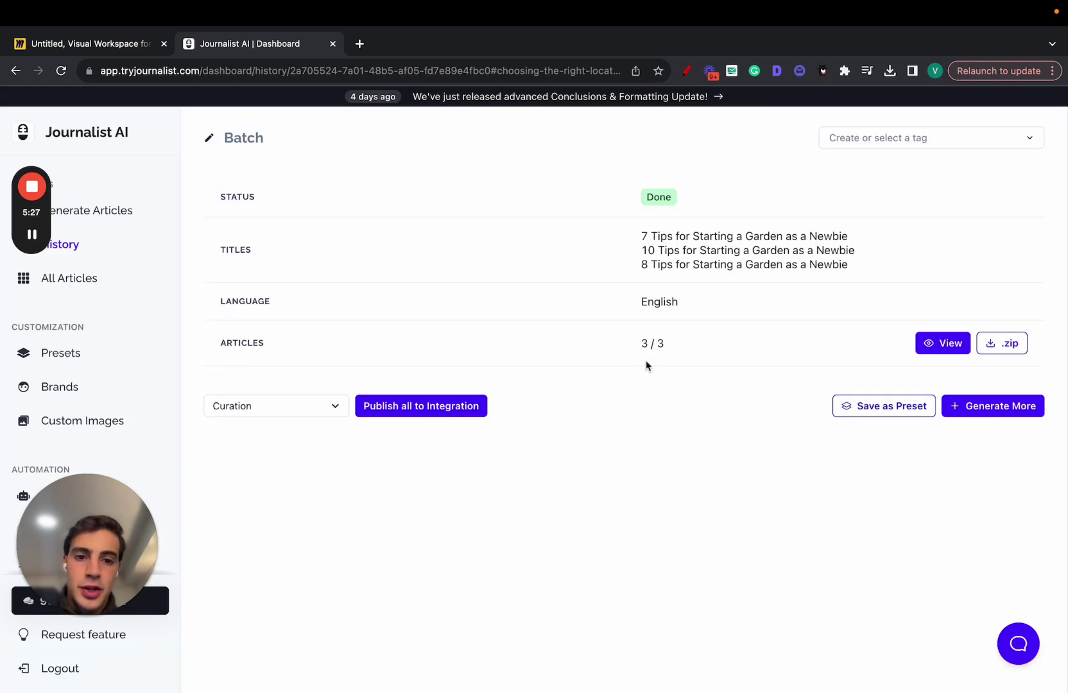
left_click_drag(645, 362, 704, 353)
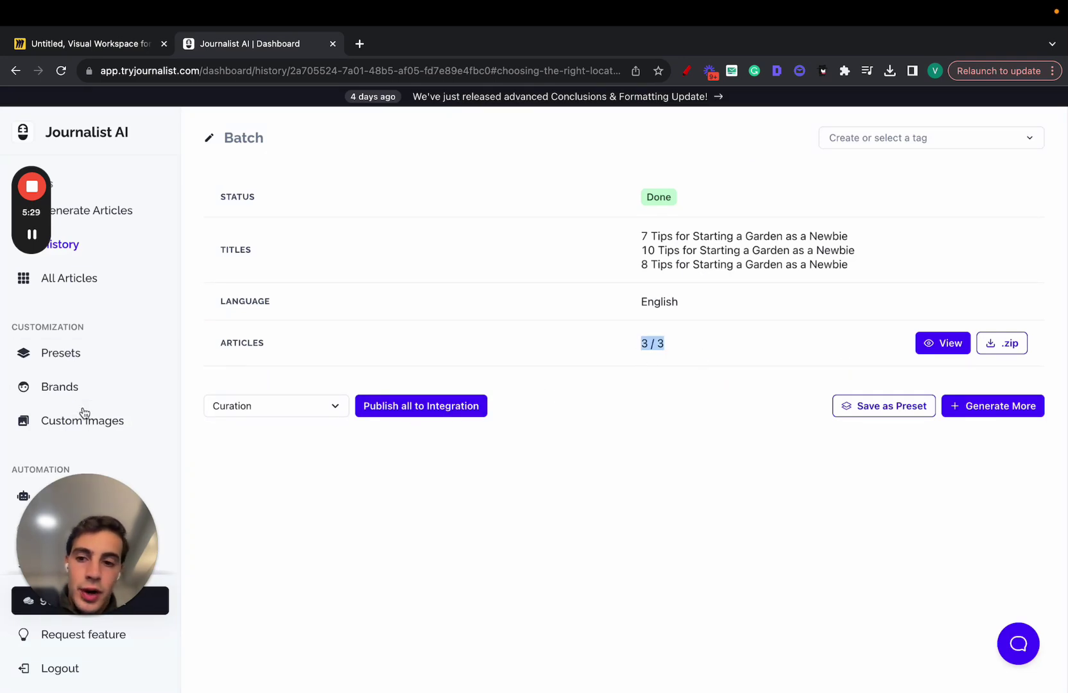
left_click(92, 529)
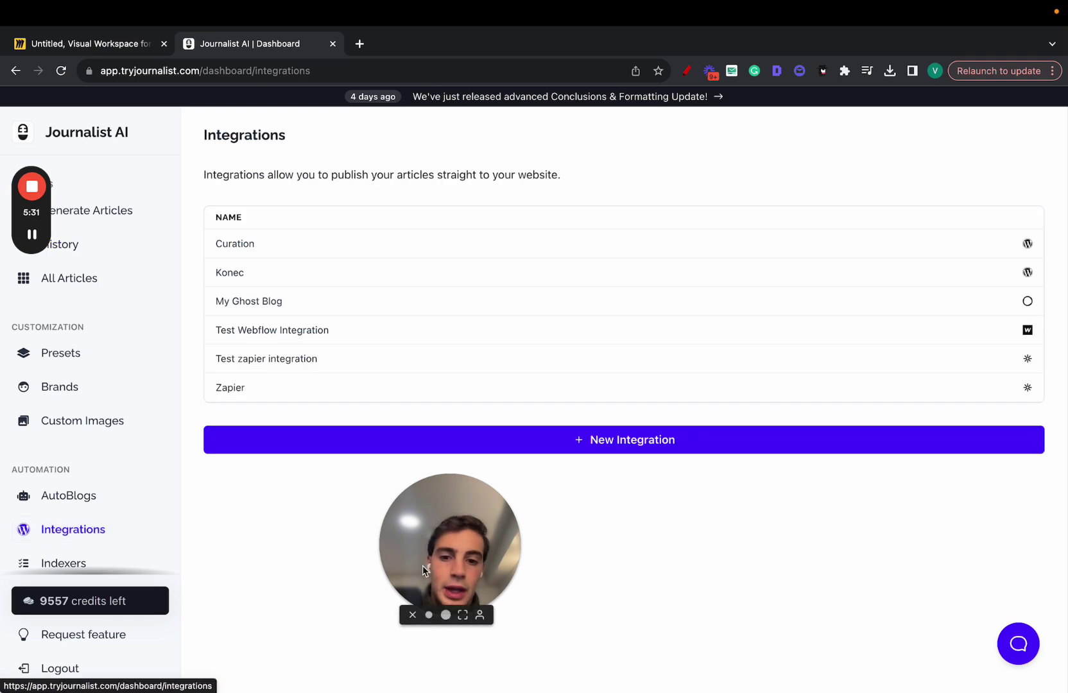
left_click(613, 449)
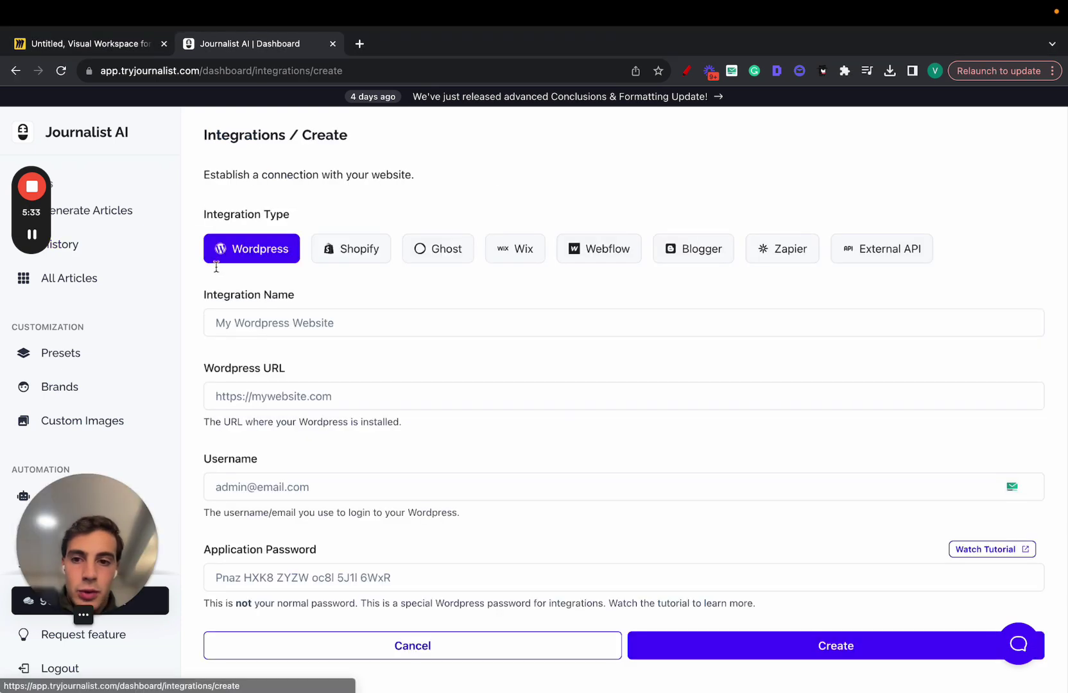
Compare the Shopify, Ghost, Wix, Webflow, Blogger and Zapier integration types, ending on External API.
left_click(349, 244)
left_click(452, 248)
left_click(519, 248)
left_click(600, 248)
left_click(687, 250)
left_click(782, 252)
left_click(869, 254)
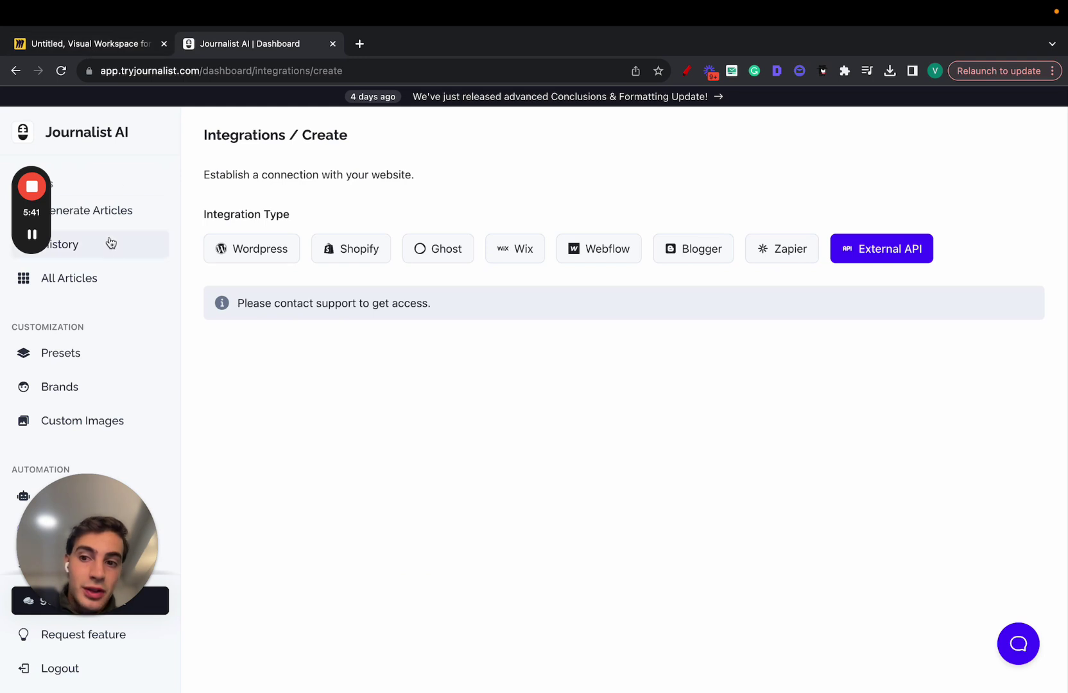
left_click_drag(86, 544, 962, 497)
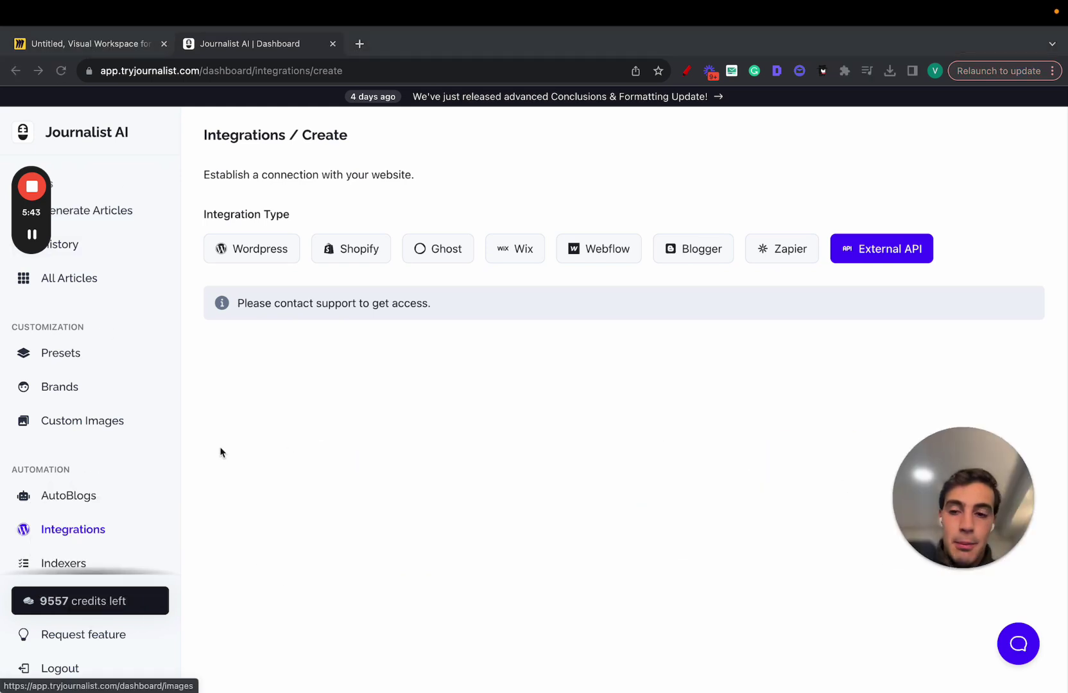
Set the Curation AutoBlog's quantity to 300 articles, keeping the Every day frequency.
left_click(121, 493)
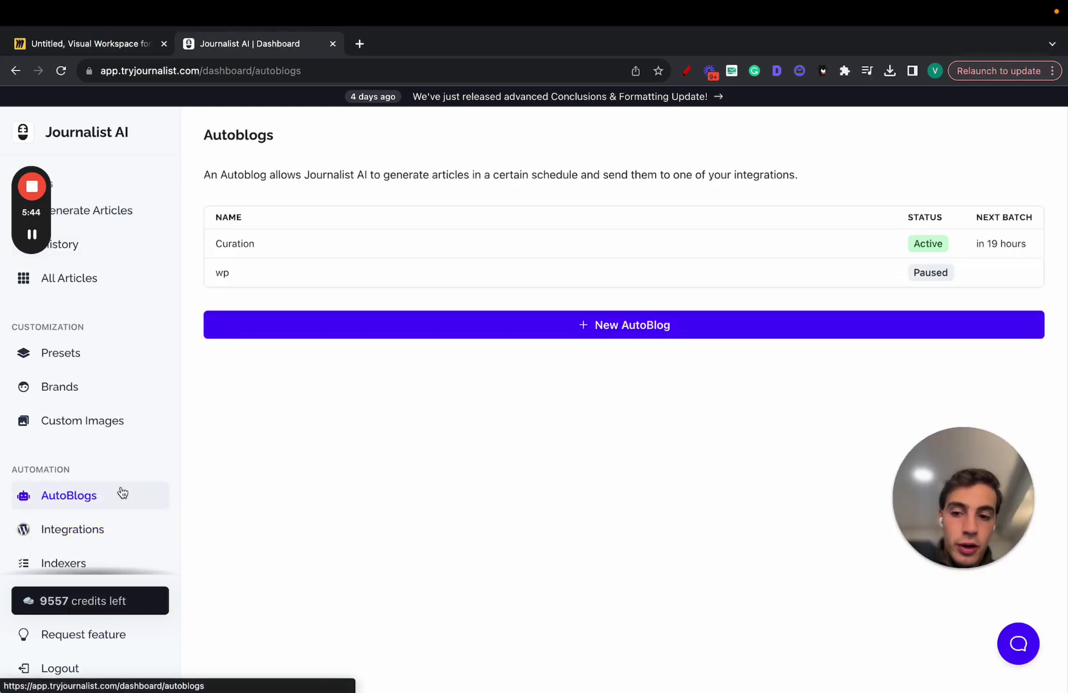
left_click(773, 242)
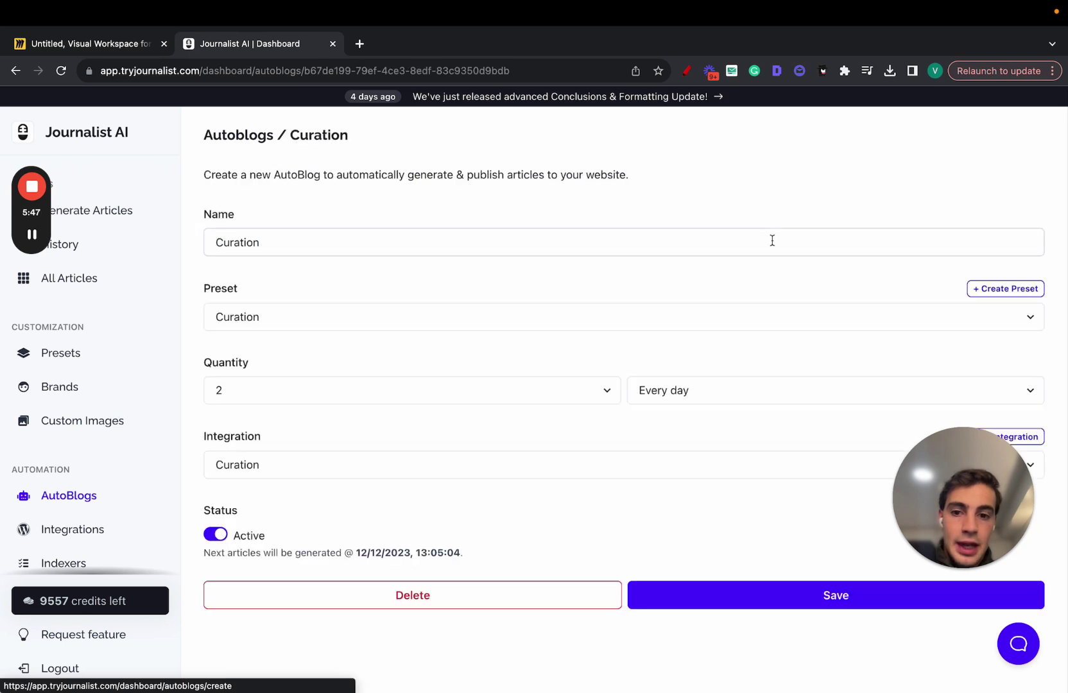
left_click(410, 393)
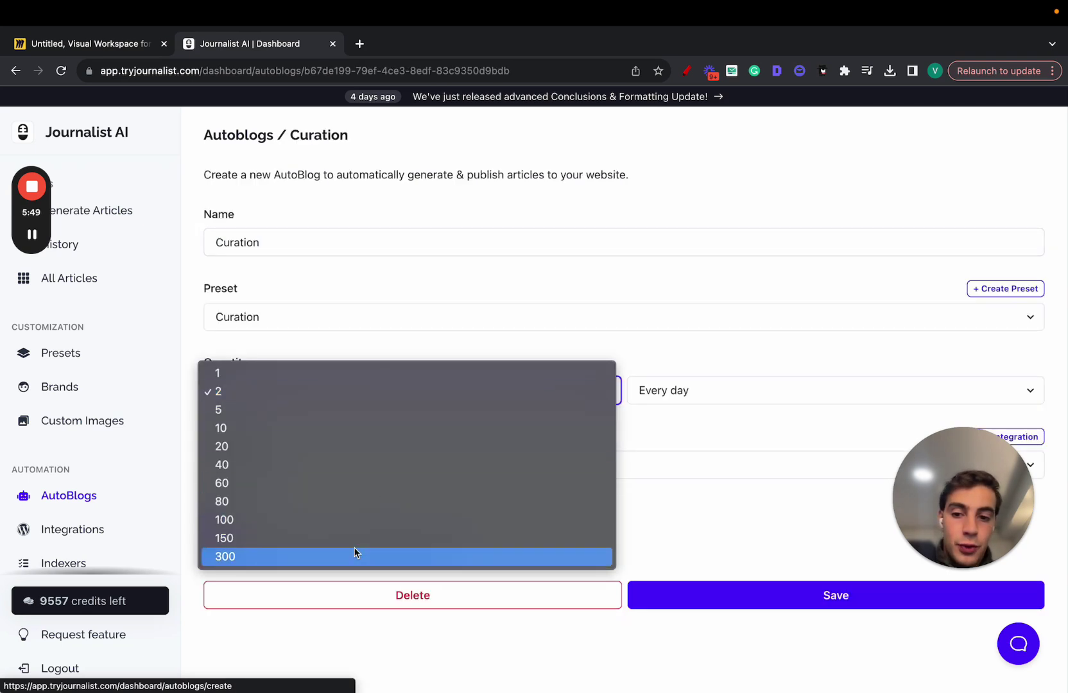
left_click(355, 554)
left_click(641, 398)
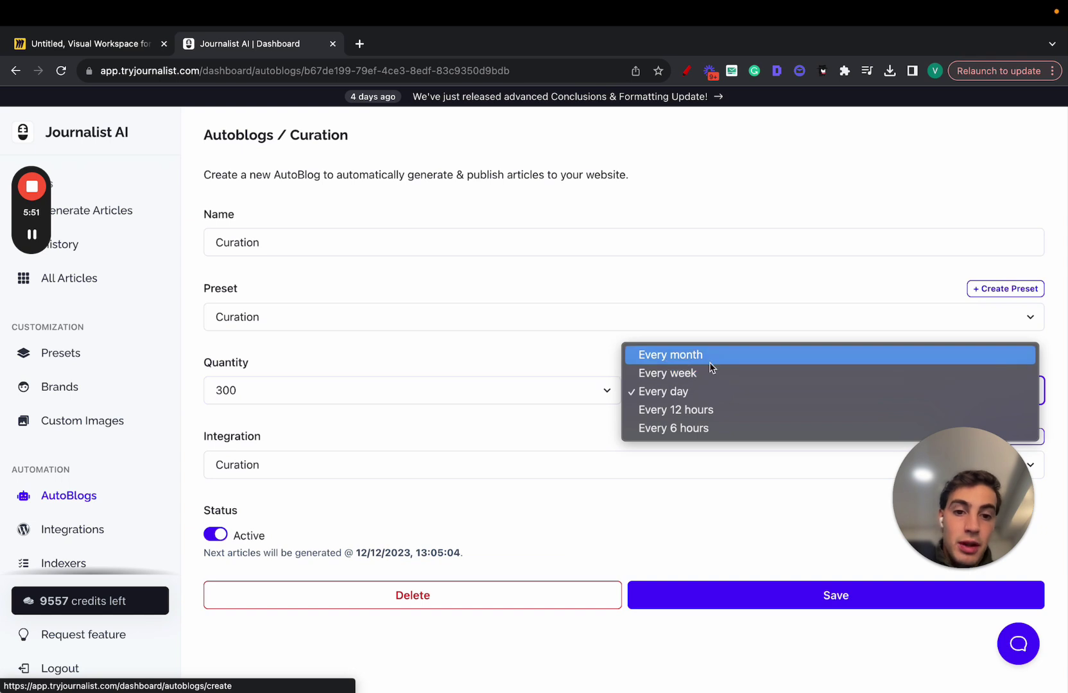
left_click(551, 439)
Glance at the Miro board, then return to the Journalist AI dashboard.
left_click(125, 46)
scroll(478, 244, "left", 3)
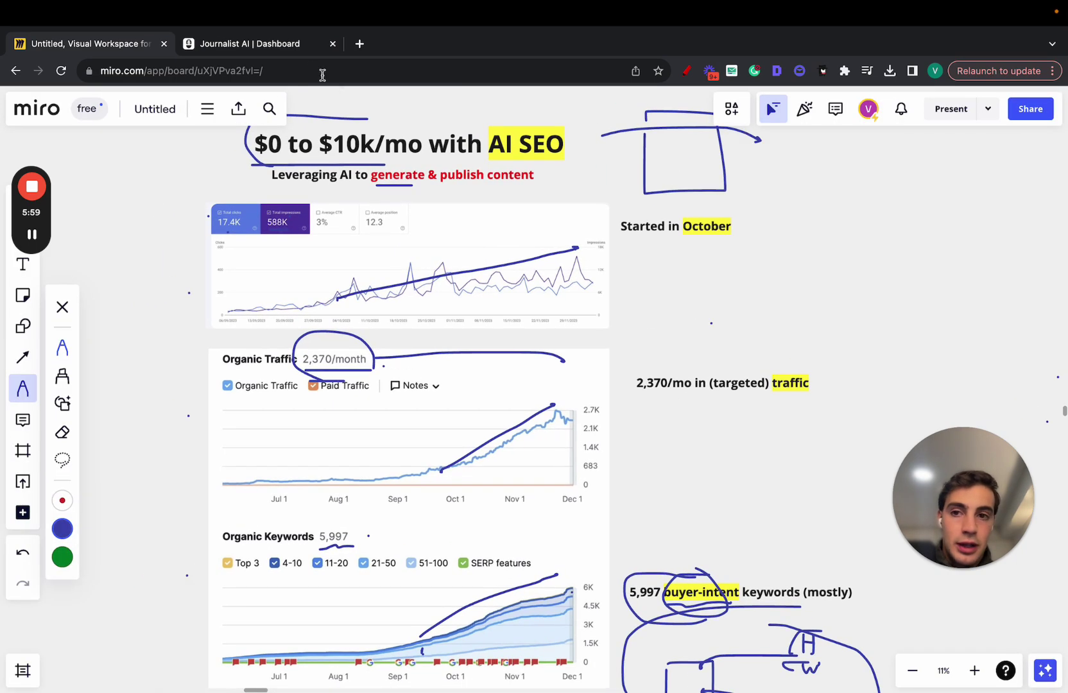
left_click(283, 49)
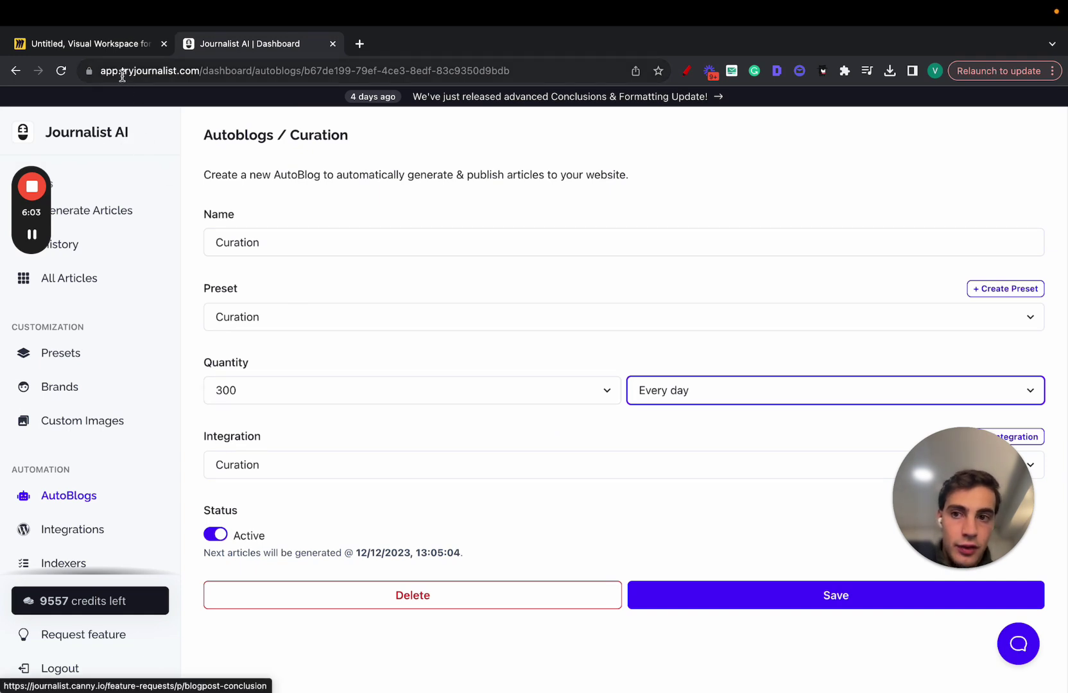
Open Generate Articles from the sidebar and switch generation to Titles mode.
left_click_drag(121, 71, 199, 75)
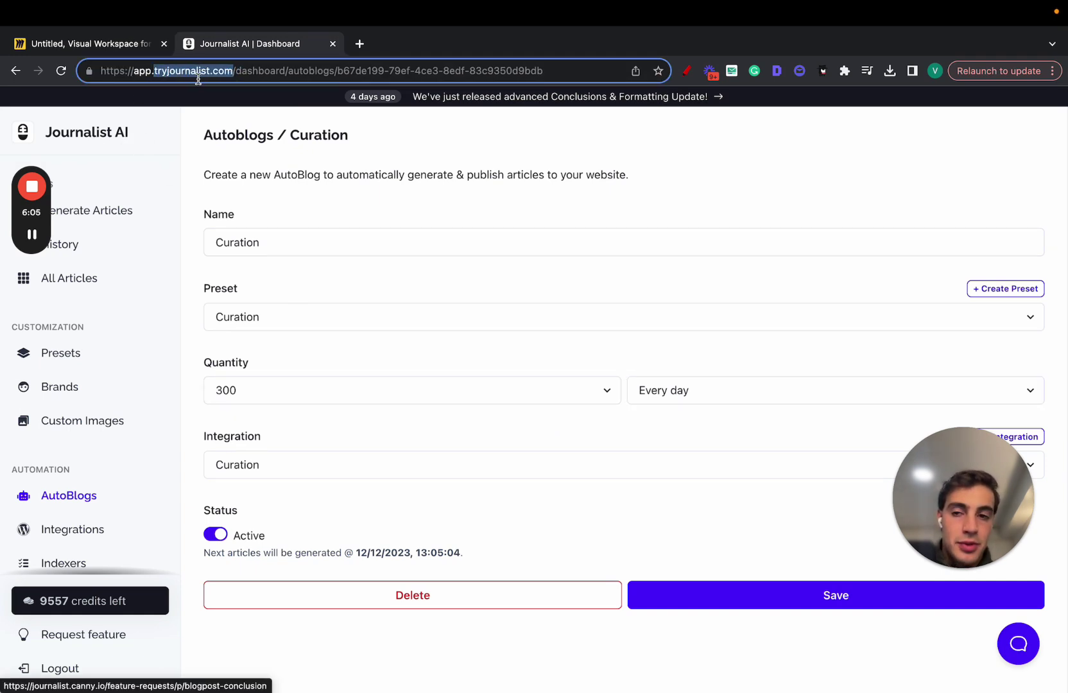
left_click(321, 220)
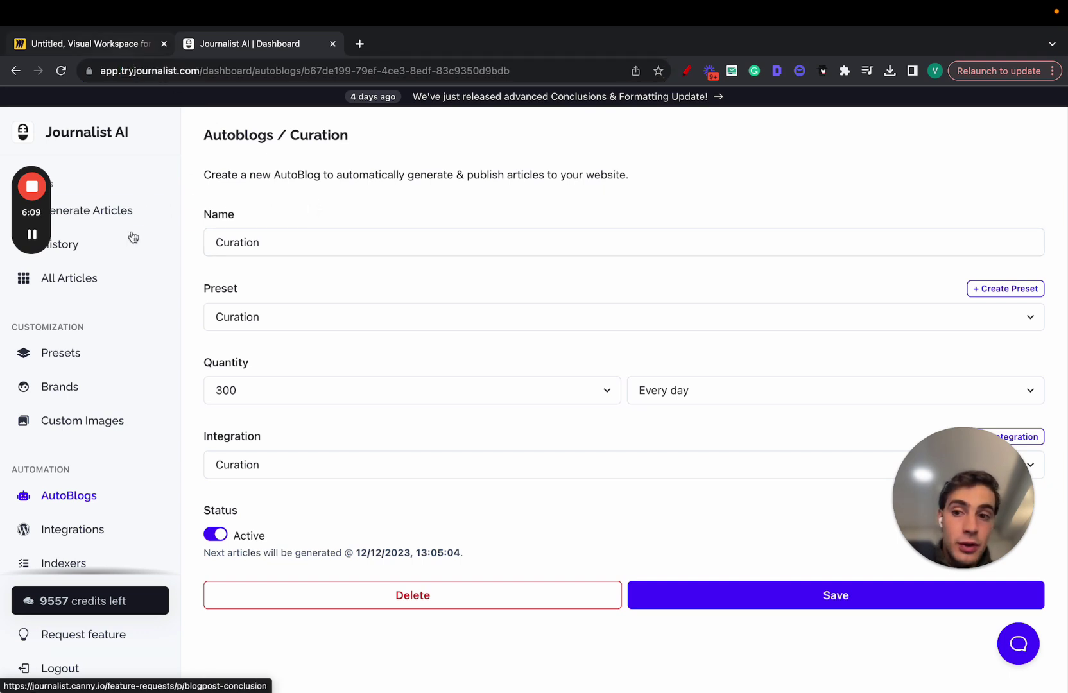
left_click(120, 214)
left_click_drag(940, 465, 64, 465)
left_click(327, 229)
left_click(367, 233)
Switch generation to Keywords mode, then to Advanced mode, and scroll through the form.
left_click(426, 236)
left_click(559, 235)
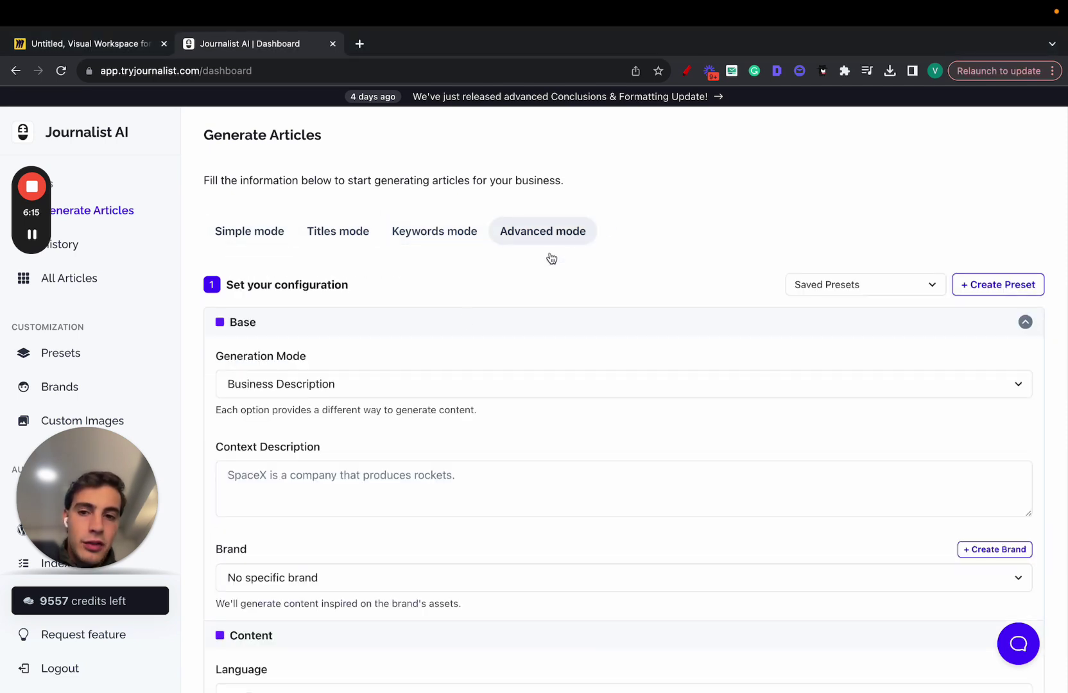
scroll(370, 238, "down", 6)
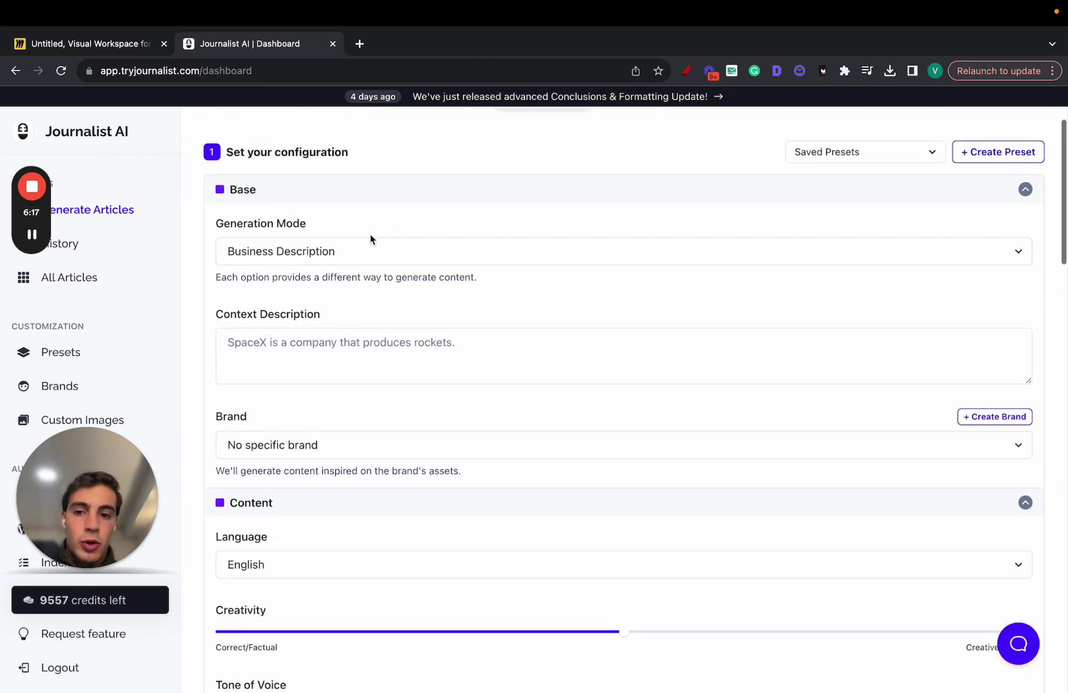
scroll(385, 330, "up", 3)
scroll(303, 319, "down", 1)
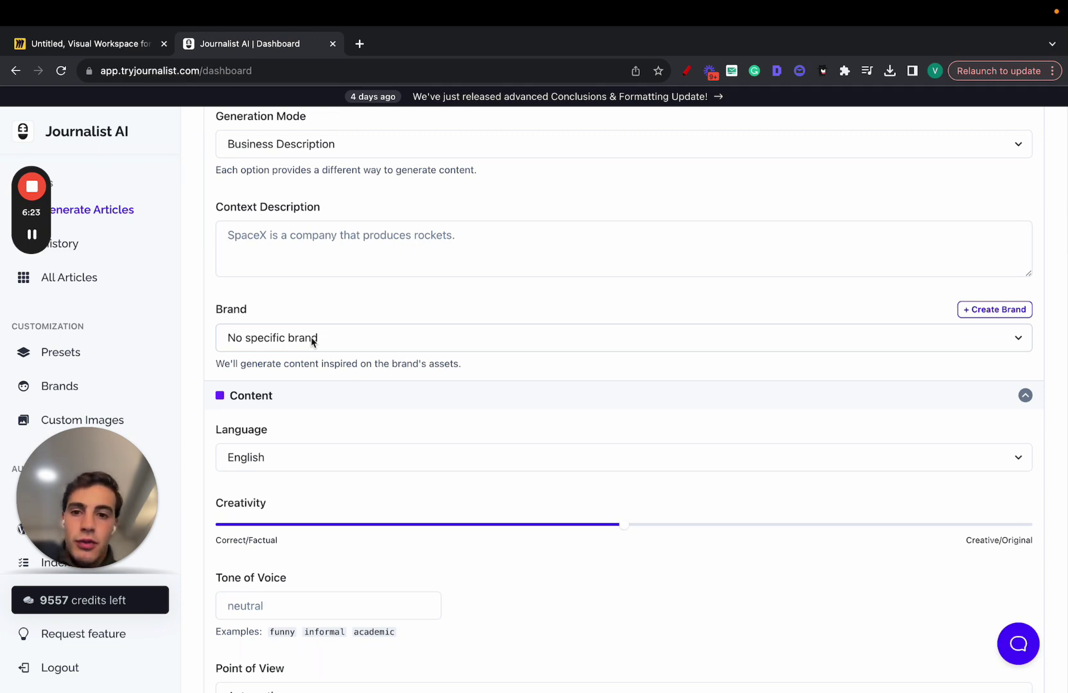
scroll(312, 340, "down", 1)
scroll(312, 341, "down", 2)
Review the article language list and keep English.
left_click(361, 344)
scroll(411, 429, "down", 3)
scroll(410, 428, "down", 10)
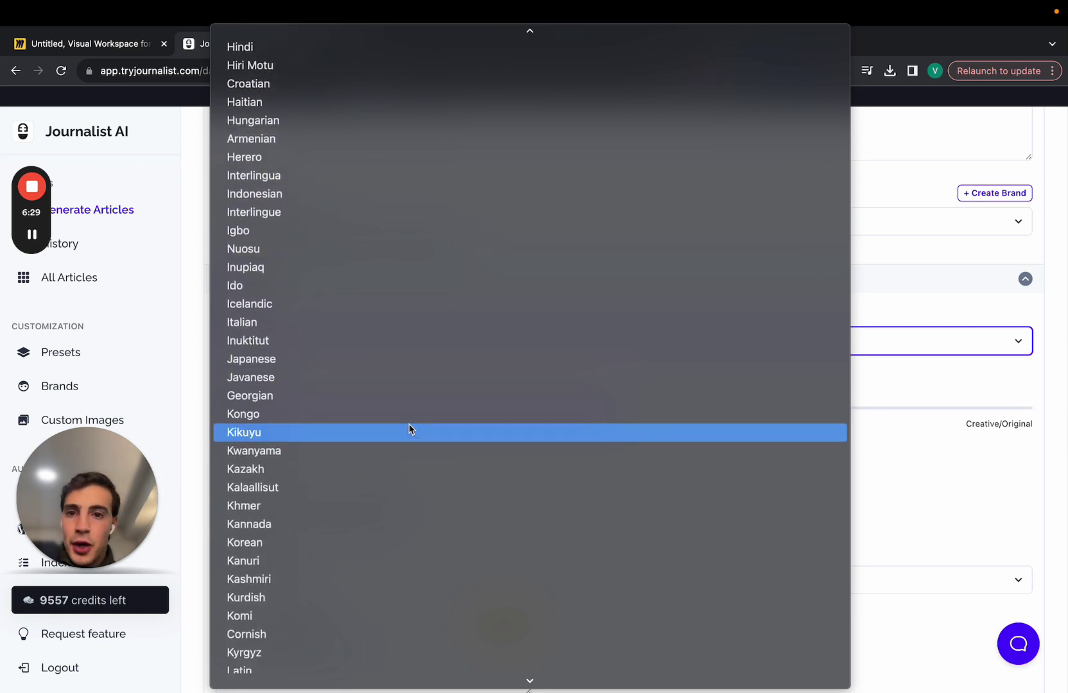
scroll(410, 429, "up", 10)
left_click(937, 281)
scroll(937, 281, "down", 3)
Review the point-of-view options and keep Automatic.
left_click_drag(629, 311, 536, 304)
scroll(349, 306, "down", 3)
scroll(369, 301, "down", 3)
left_click(335, 257)
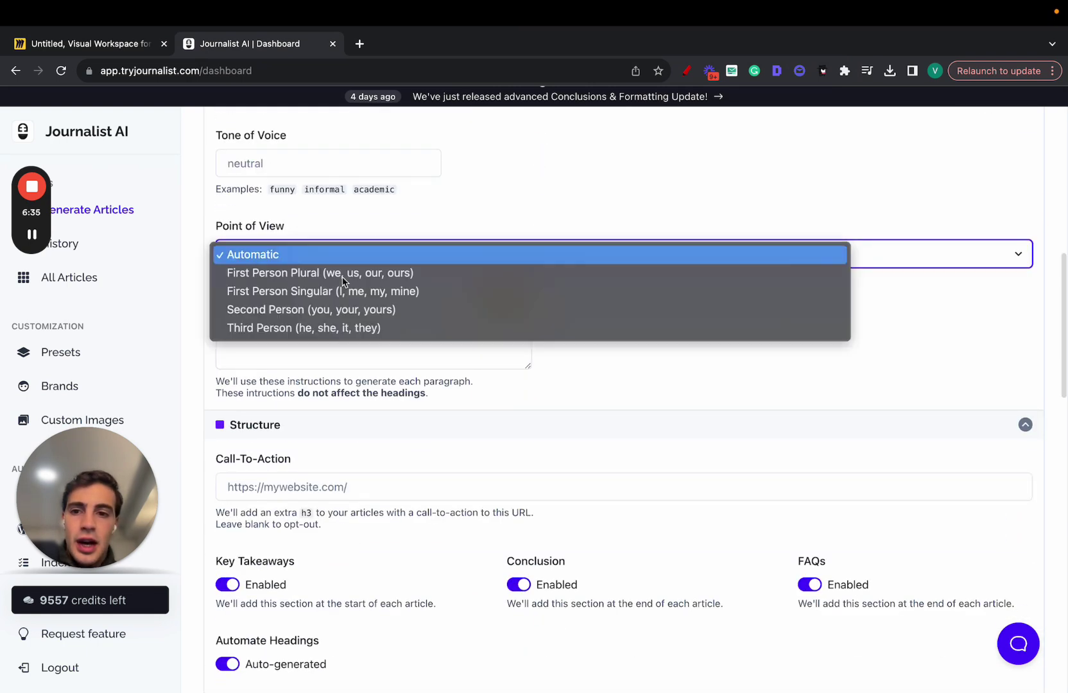
left_click(562, 398)
scroll(570, 395, "down", 4)
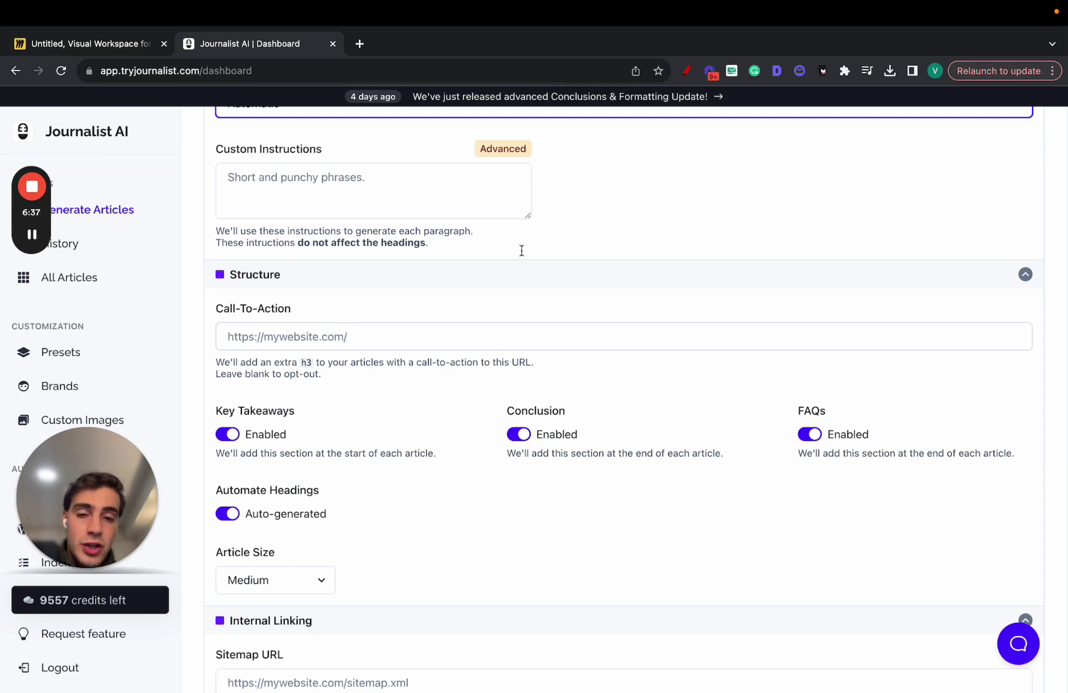
Turn on the drawing overlay and sketch a red page outline with a heading block and arrows.
left_click(686, 72)
mouse_move(571, 135)
left_mouse_down()
mouse_move(571, 543)
mouse_move(770, 207)
mouse_move(560, 127)
mouse_move(675, 121)
mouse_move(610, 120)
left_mouse_up()
left_click_drag(592, 220, 802, 220)
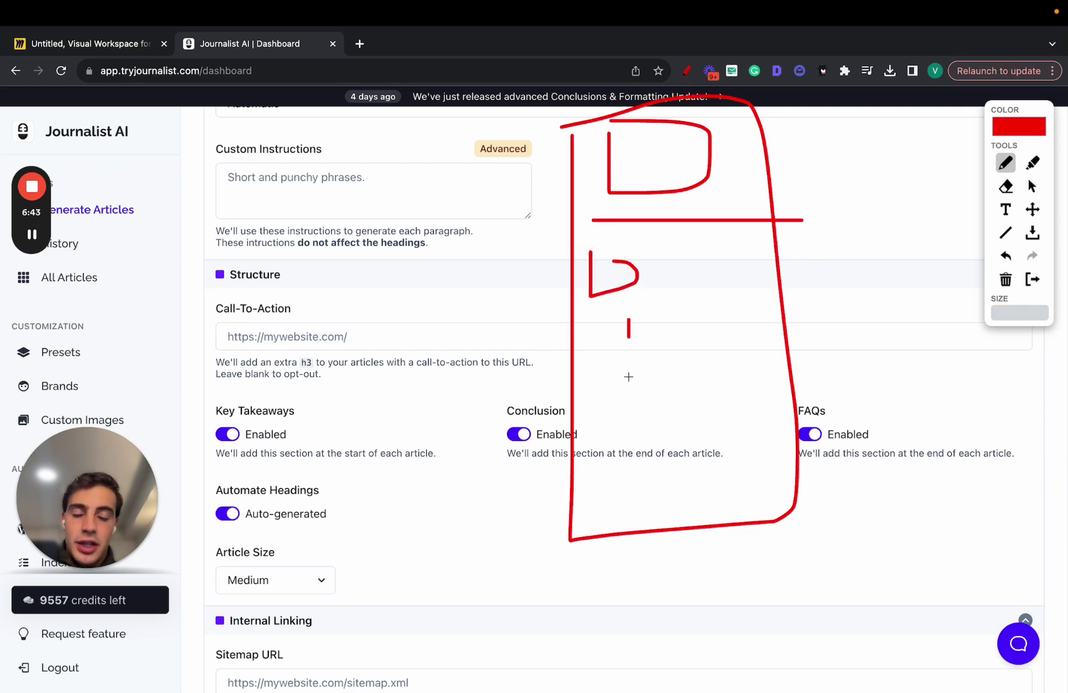
left_click_drag(629, 378, 629, 325)
mouse_move(686, 302)
left_mouse_down()
mouse_move(748, 307)
mouse_move(1008, 211)
left_mouse_up()
left_click_drag(723, 299, 842, 167)
mouse_move(738, 330)
left_mouse_down()
mouse_move(824, 365)
mouse_move(910, 364)
left_mouse_up()
Add curves, text lines and a bottom box to the sketch, and underline Call-To-Action.
left_click_drag(581, 416, 683, 416)
left_click_drag(618, 416, 473, 322)
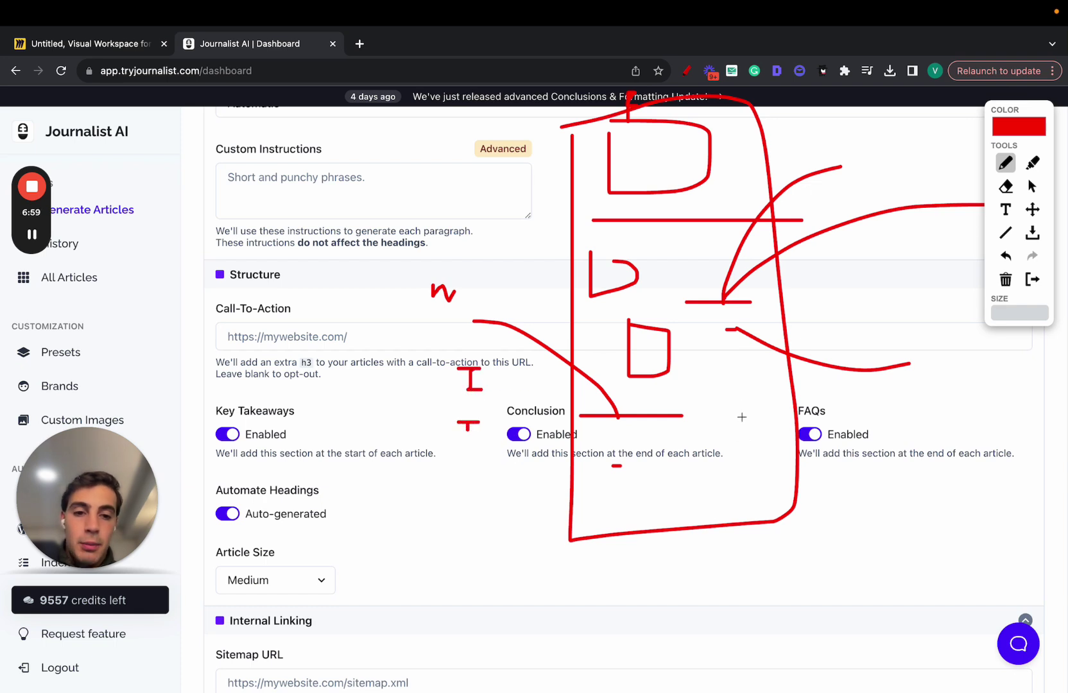
left_click_drag(712, 394, 768, 394)
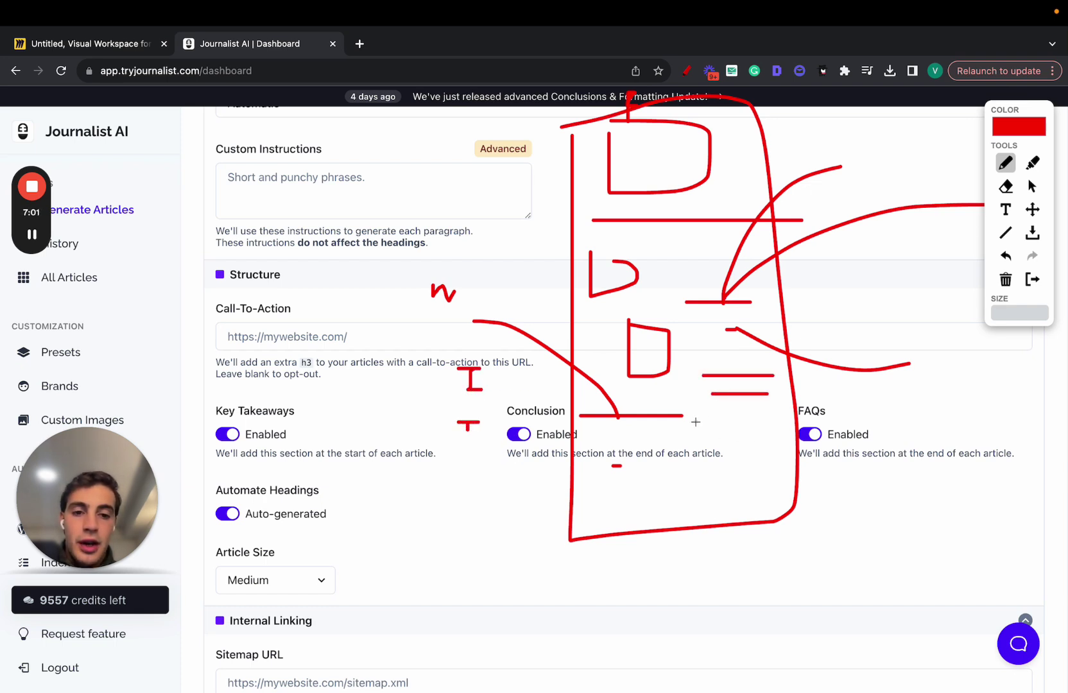
left_click_drag(709, 422, 765, 421)
mouse_move(599, 470)
left_mouse_down()
mouse_move(767, 470)
mouse_move(738, 570)
mouse_move(601, 449)
left_mouse_up()
left_click_drag(212, 318, 303, 319)
left_click_drag(710, 524, 897, 529)
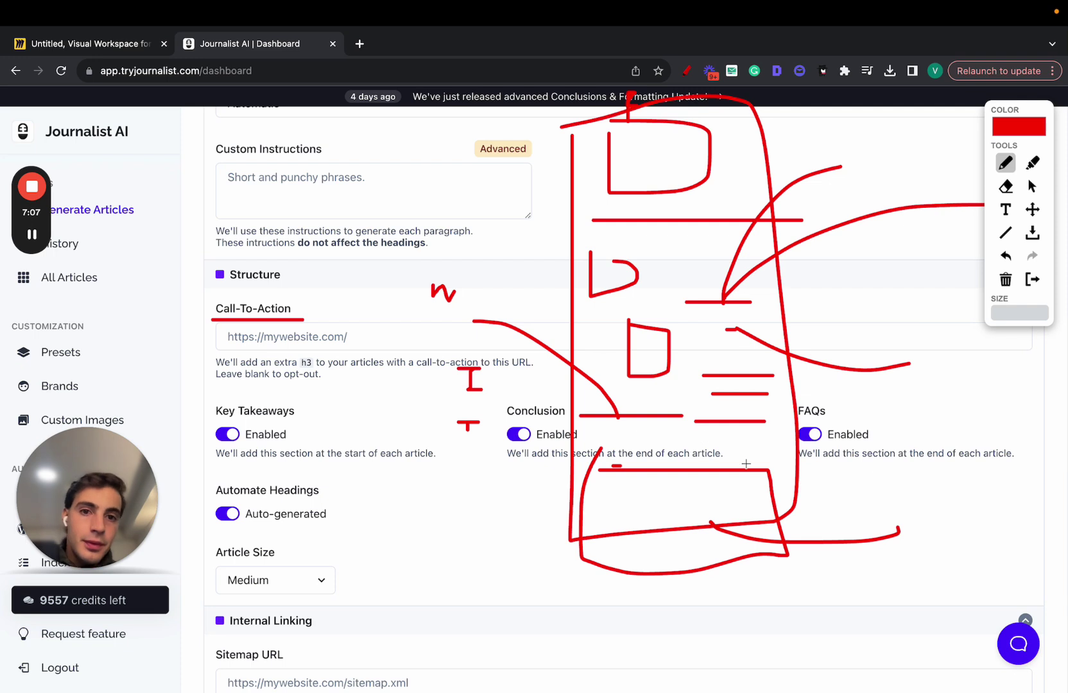
Clear the drawing overlay and check Article Size, leaving it at Medium.
left_click(1037, 279)
scroll(292, 431, "down", 3)
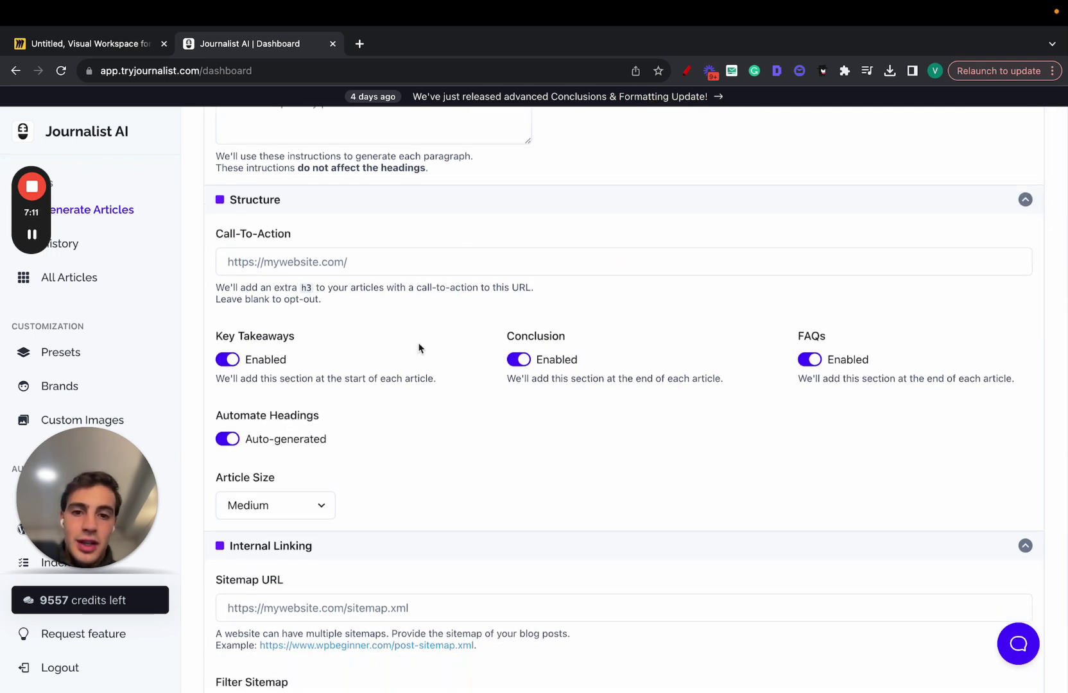
scroll(750, 351, "down", 4)
left_click(319, 378)
left_click(401, 370)
Turn on Automatic External Links.
scroll(400, 371, "down", 3)
scroll(401, 370, "down", 2)
scroll(273, 352, "down", 2)
scroll(393, 277, "down", 4)
left_click(224, 344)
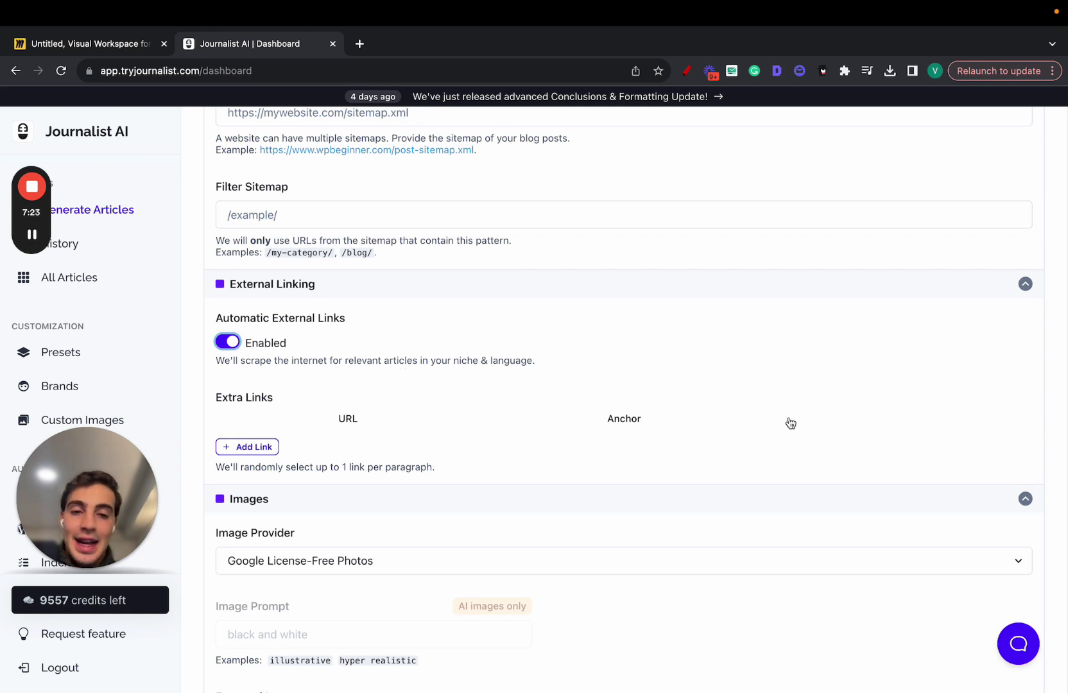
scroll(606, 374, "down", 7)
Review the image providers and keep Google License-Free Photos.
left_click(353, 324)
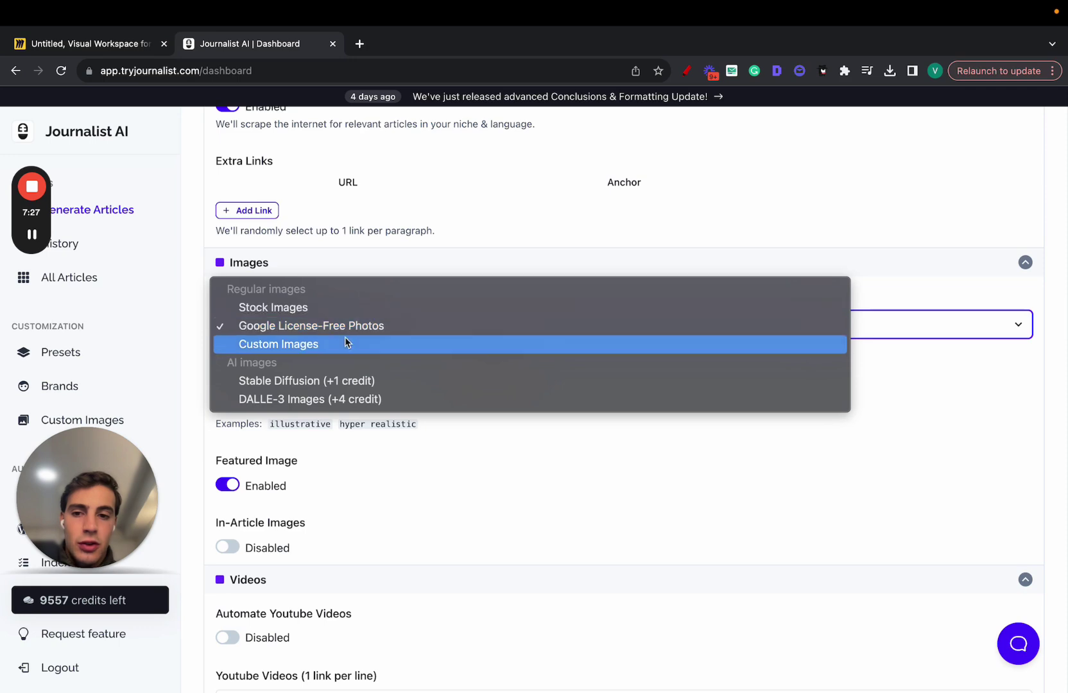
left_click(863, 411)
scroll(243, 487, "down", 5)
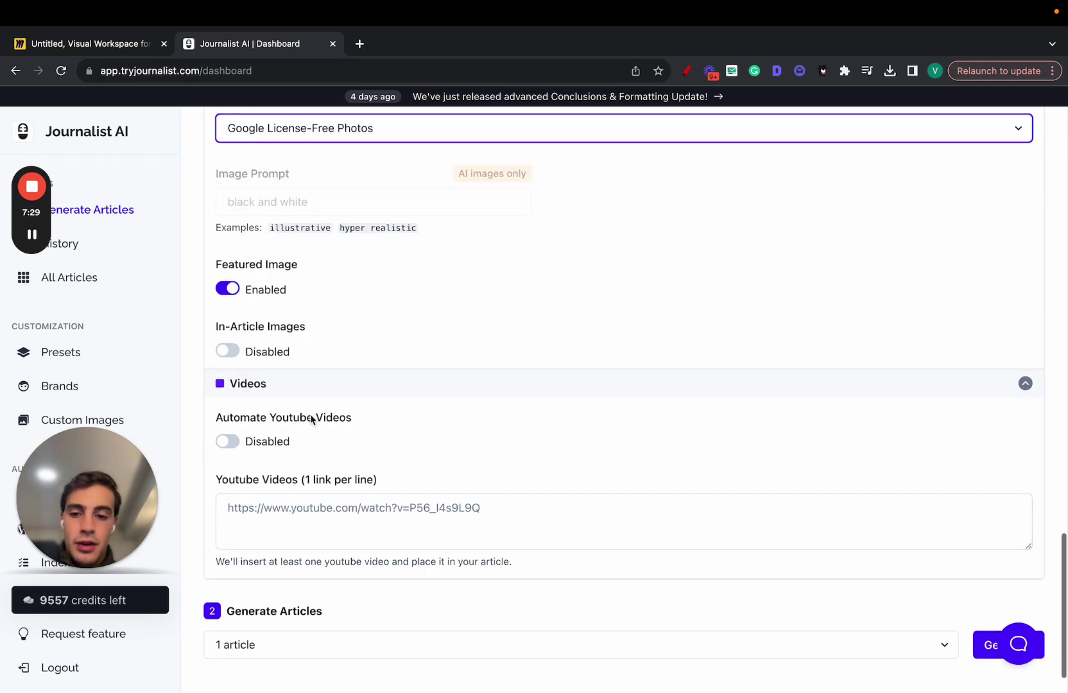
scroll(321, 441, "down", 2)
scroll(321, 441, "up", 15)
scroll(317, 548, "down", 15)
Set the number of articles to generate to 20.
left_click(314, 593)
left_click(310, 649)
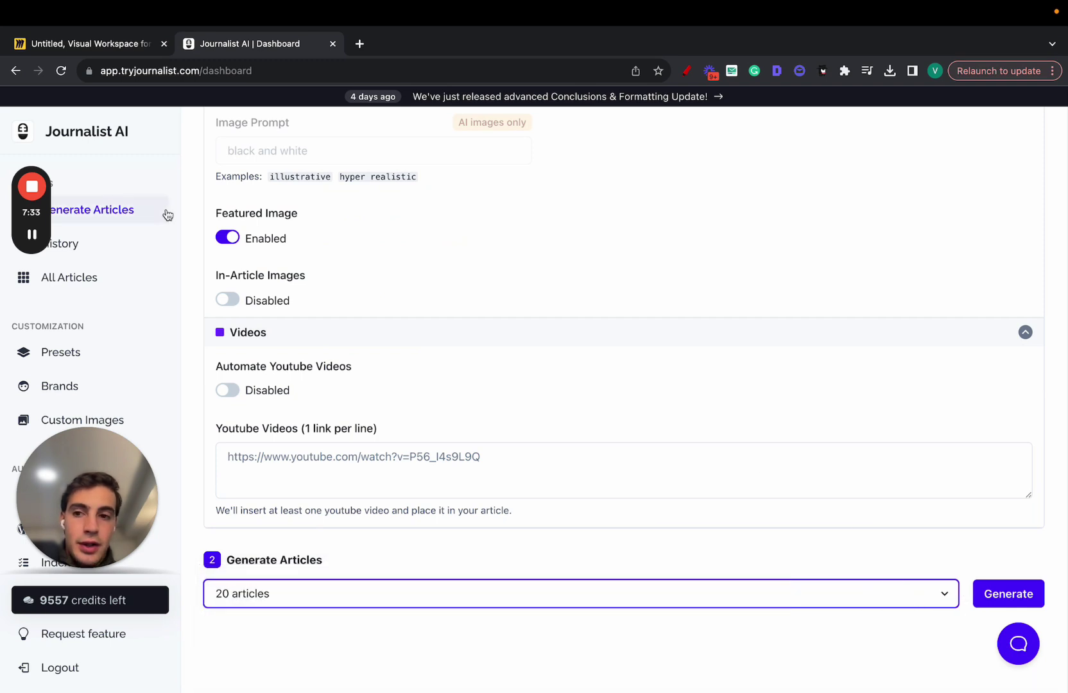
scroll(110, 410, "up", 2)
left_click_drag(110, 410, 831, 453)
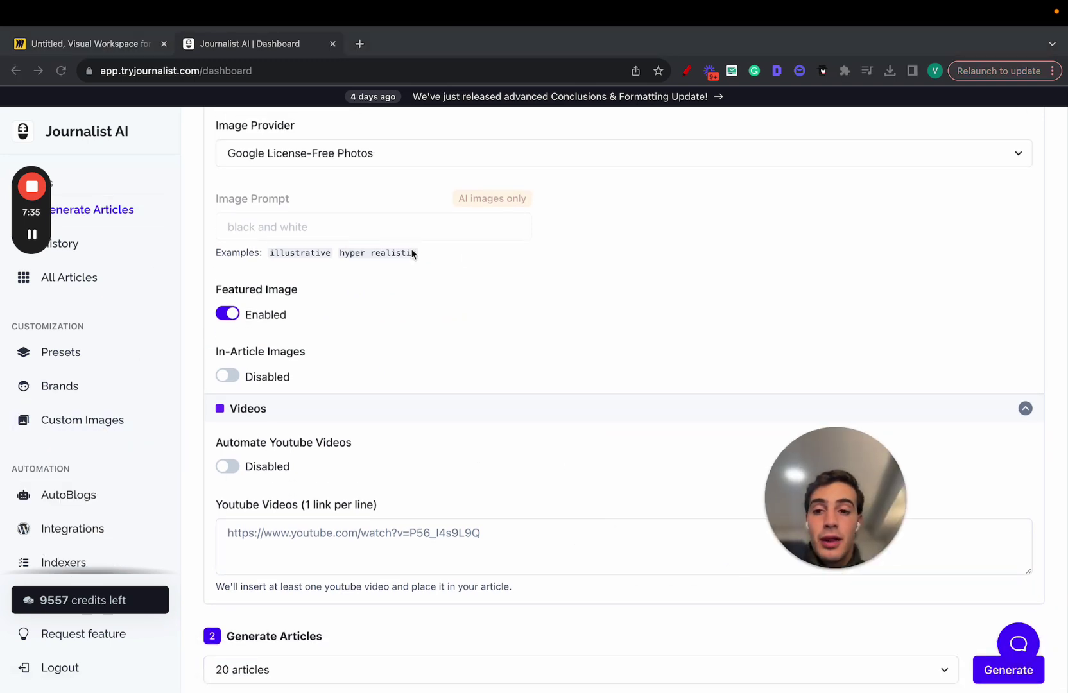
scroll(162, 400, "down", 3)
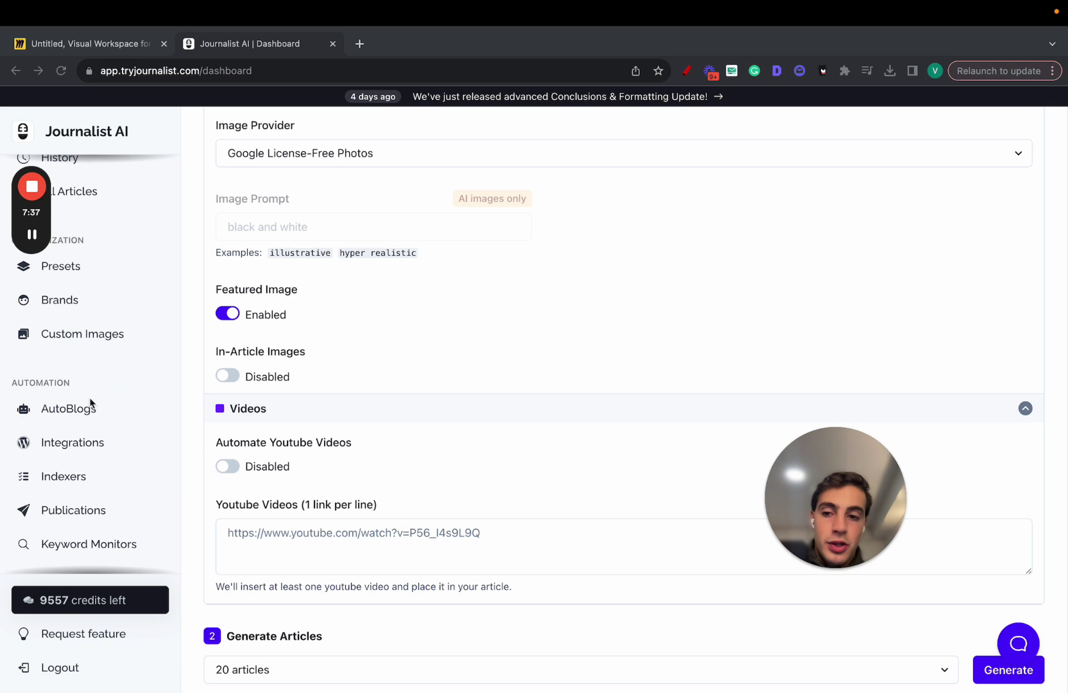
Open AutoBlogs and draw a red underline, page outline and block over the list.
left_click(91, 404)
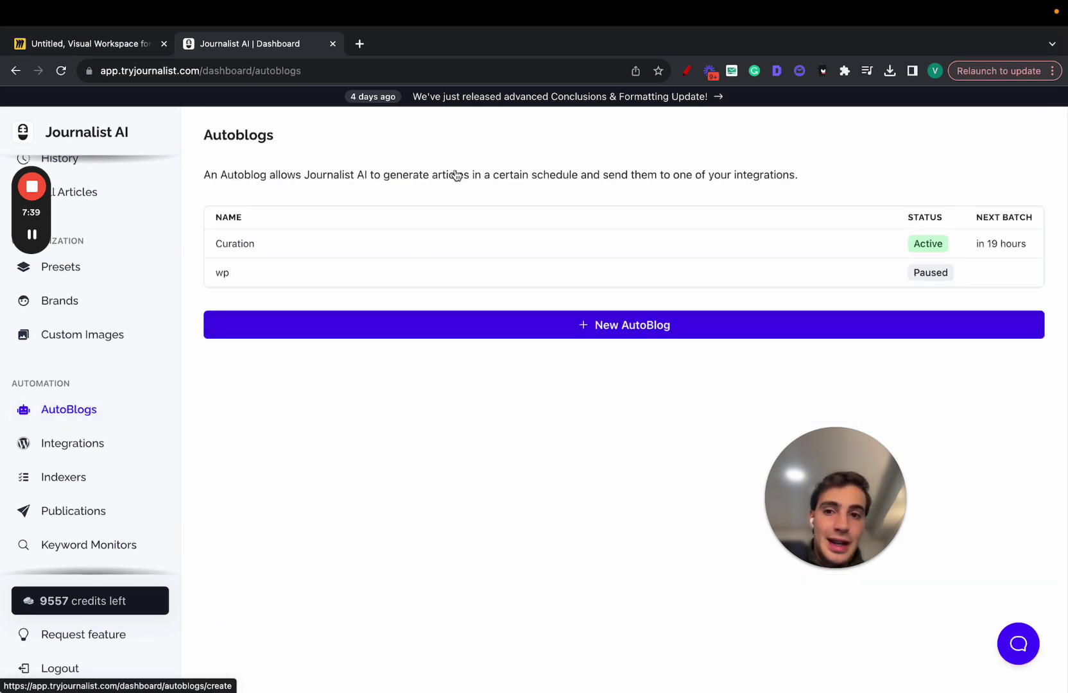
left_click(686, 71)
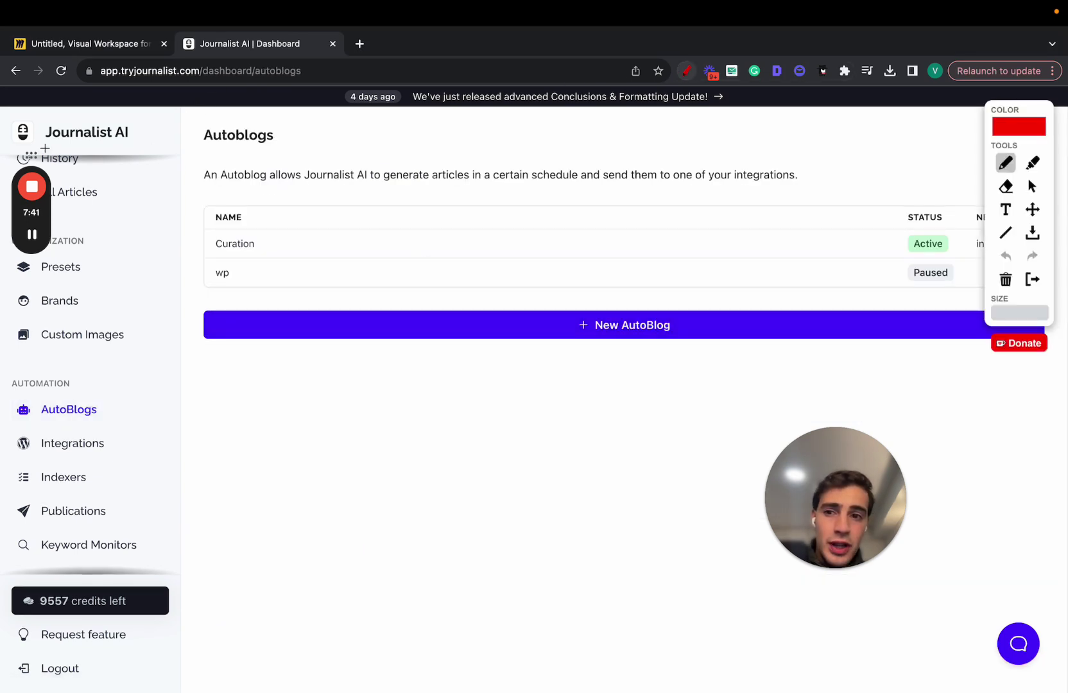
mouse_move(46, 146)
left_mouse_down()
mouse_move(147, 144)
mouse_move(490, 429)
left_mouse_up()
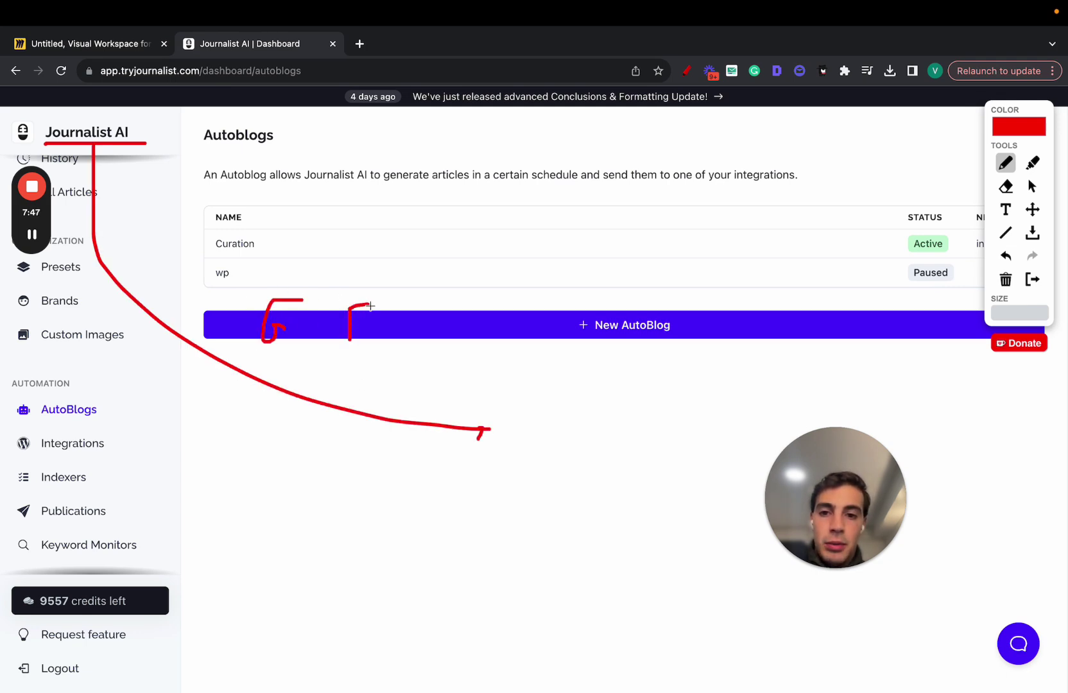
mouse_move(492, 292)
left_mouse_down()
mouse_move(615, 555)
mouse_move(537, 298)
mouse_move(492, 292)
left_mouse_up()
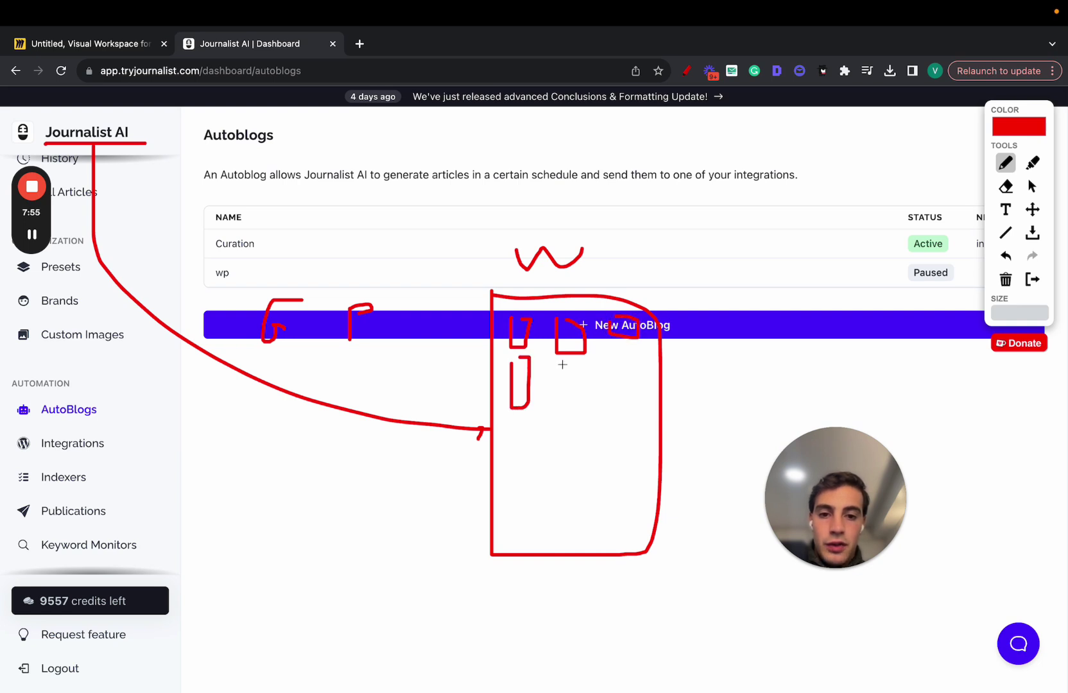
left_click_drag(567, 361, 610, 415)
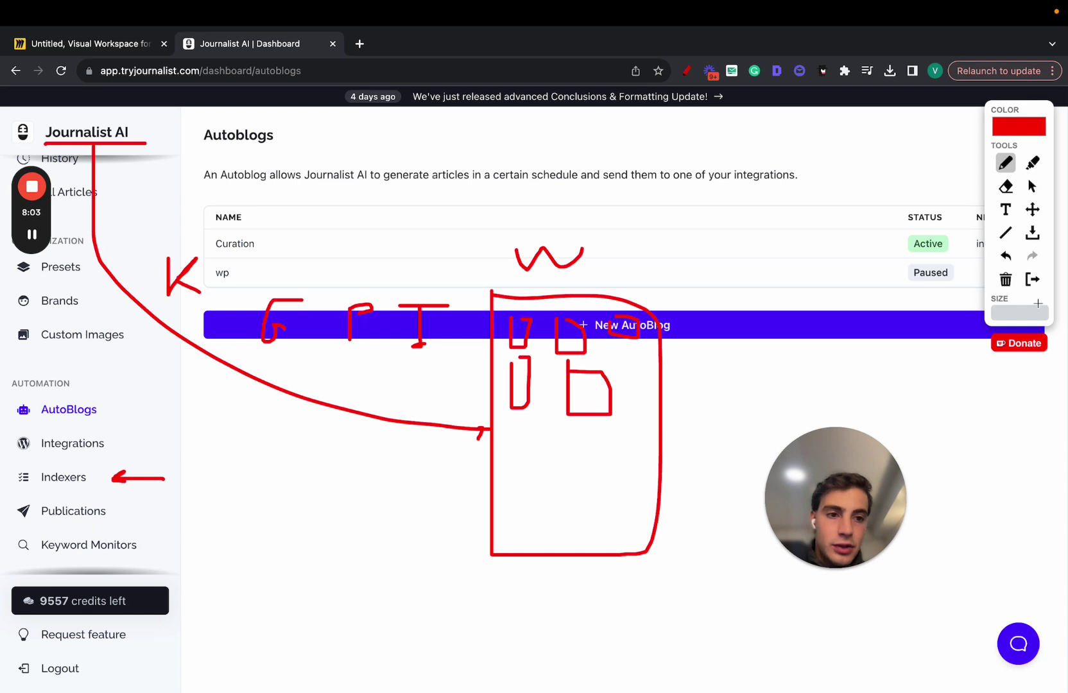
left_click(1027, 278)
Go through Indexers to Keyword Monitors and open the Vettted monitor.
left_click(138, 477)
scroll(127, 497, "down", 3)
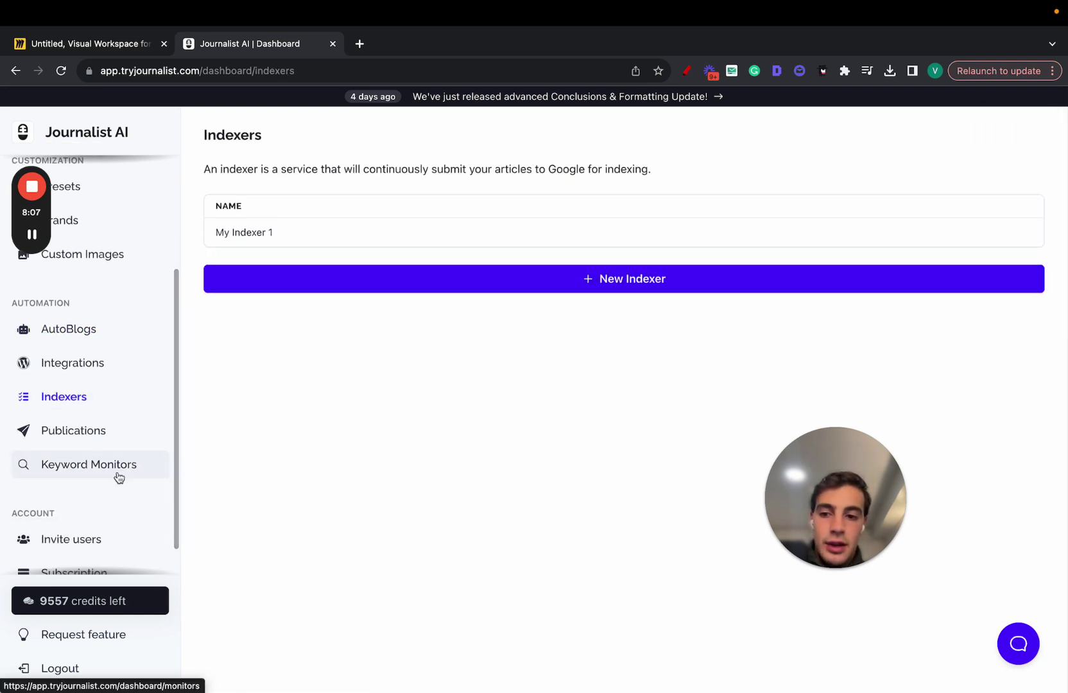
left_click(118, 477)
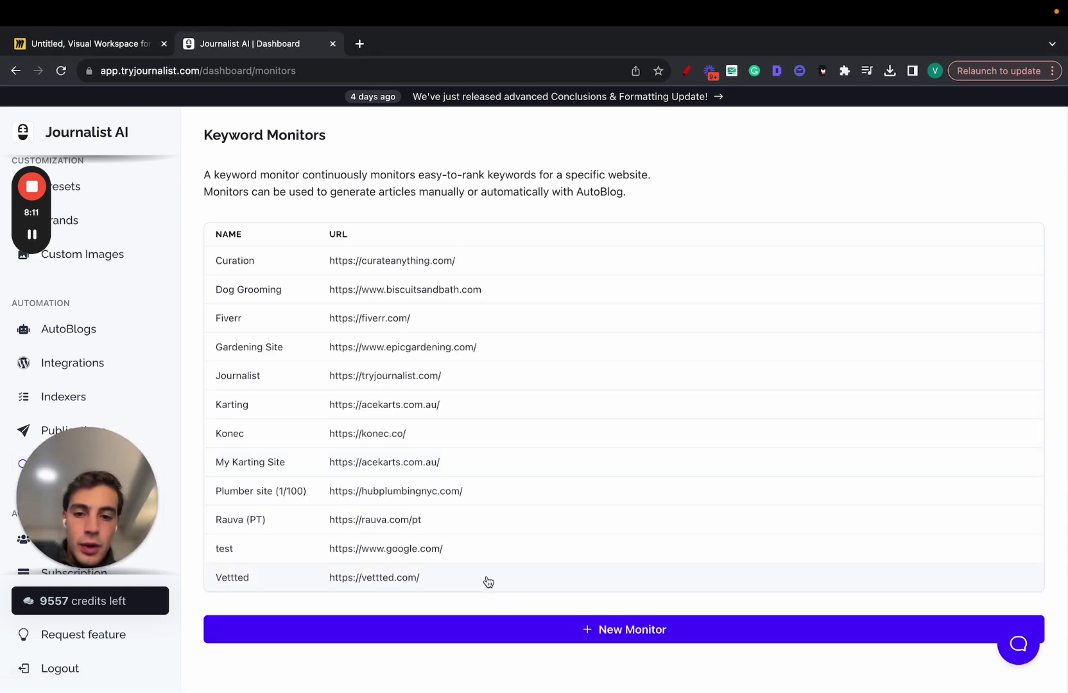
left_click(389, 576)
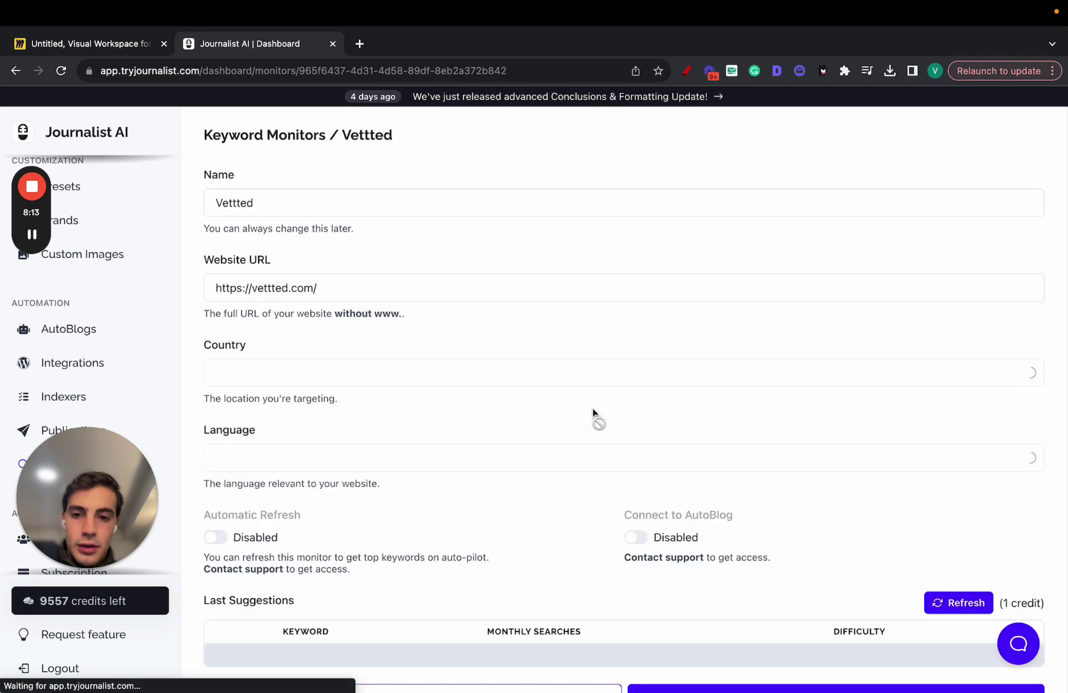
scroll(599, 405, "down", 3)
scroll(257, 257, "up", 3)
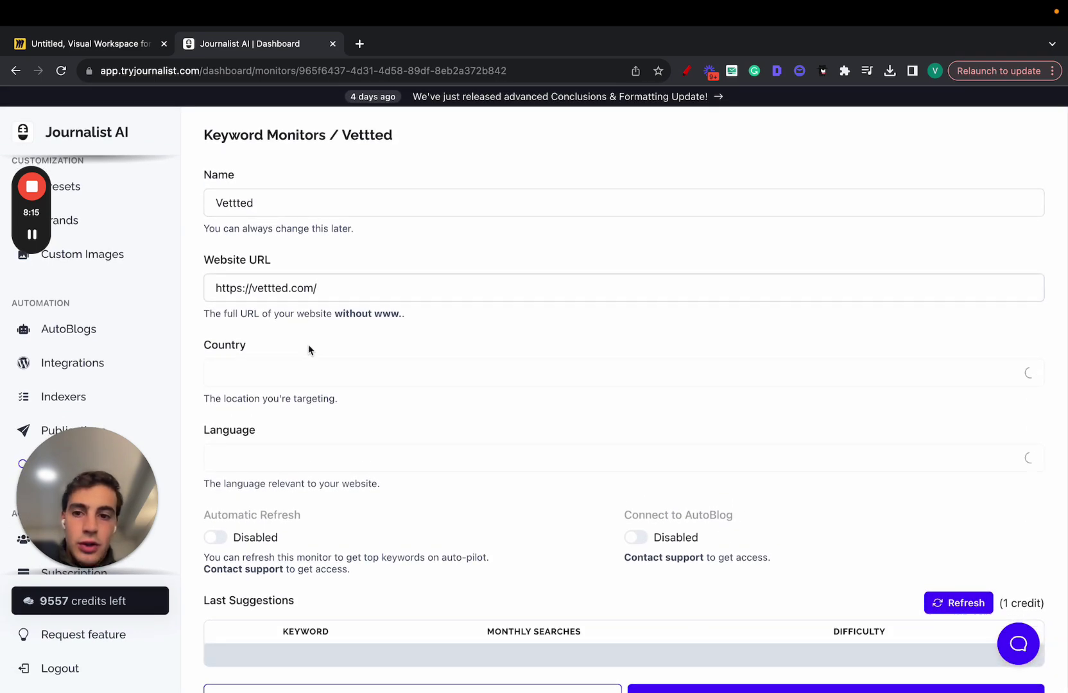
scroll(545, 409, "down", 8)
scroll(991, 223, "up", 1)
Tick the 'link building specialist' keyword suggestion.
left_click_drag(996, 226, 1041, 429)
left_click(1025, 272)
left_click_drag(898, 222, 222, 532)
scroll(221, 533, "down", 1)
left_click(222, 335)
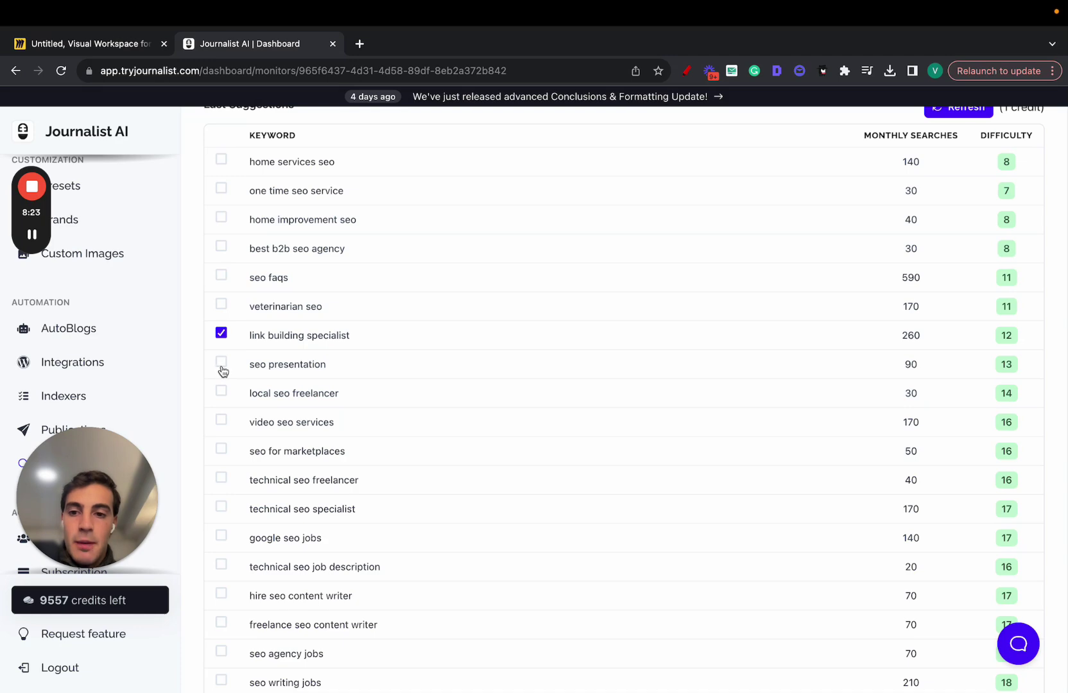
scroll(498, 357, "up", 8)
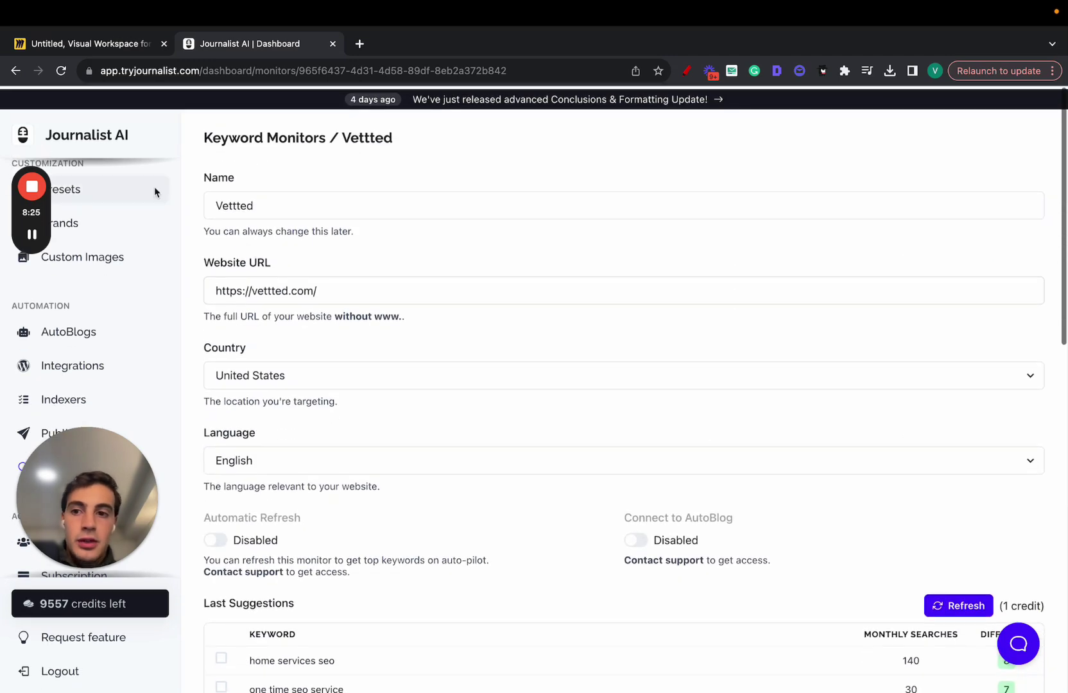
Return to the article generator home, then switch to the Miro board.
left_click(117, 141)
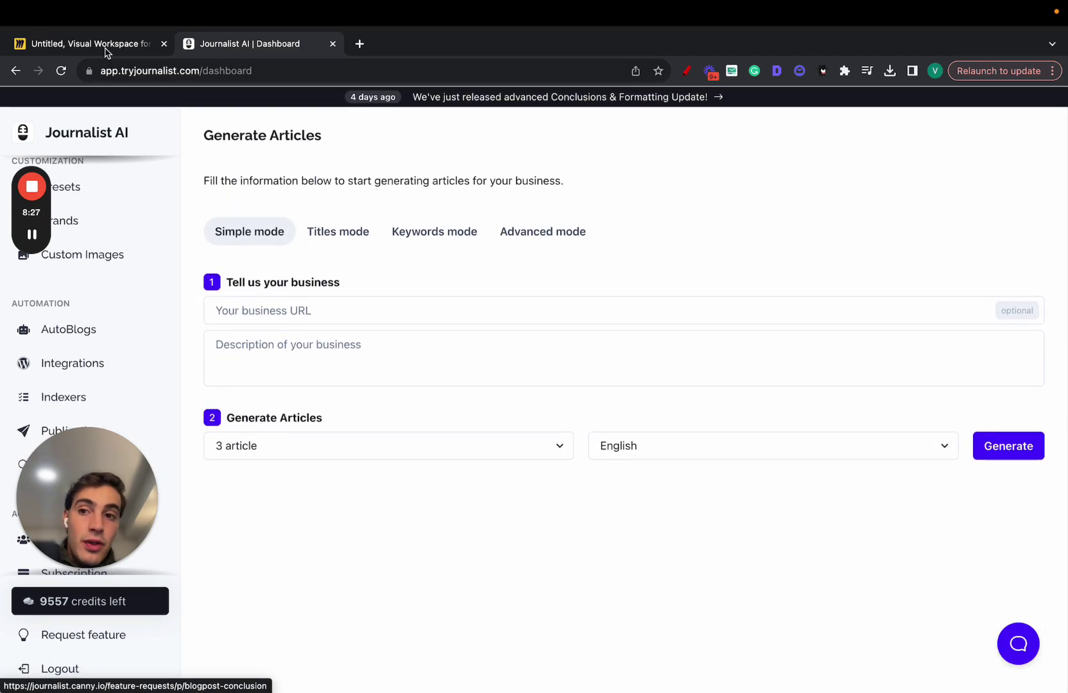
left_click(106, 45)
scroll(538, 244, "down", 3)
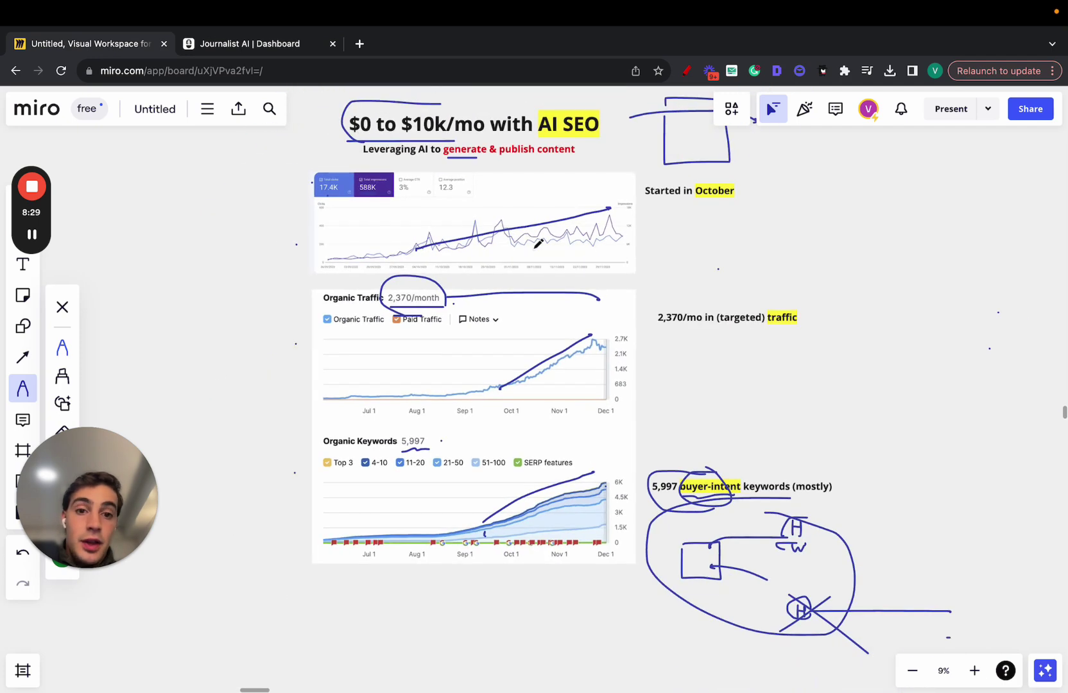